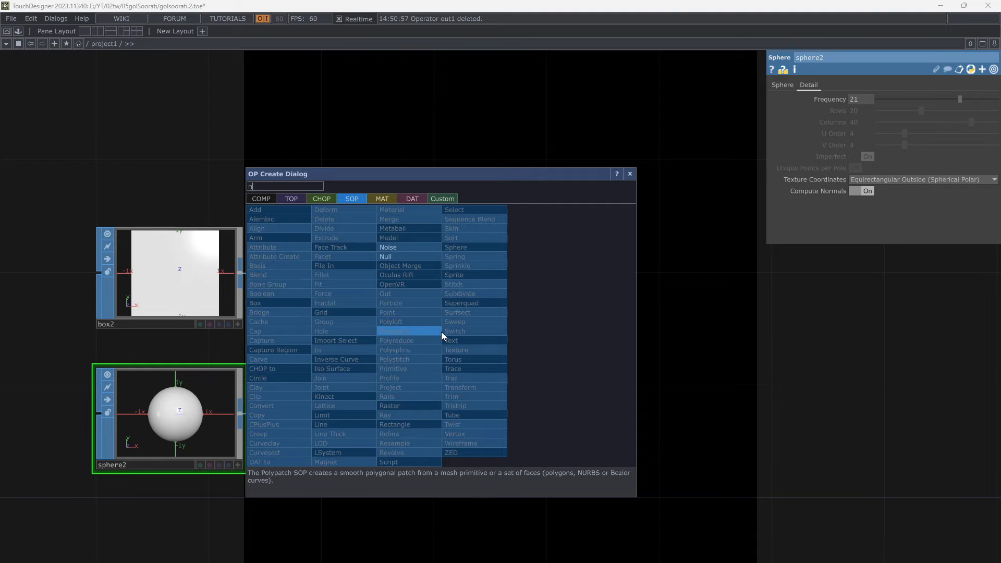
- Add a Noise SOP after the Boolean SOP and set its amplitude to 0.31
{"action": "left_click", "coordinate": [405, 255]}
{"action": "left_click", "coordinate": [538, 336]}
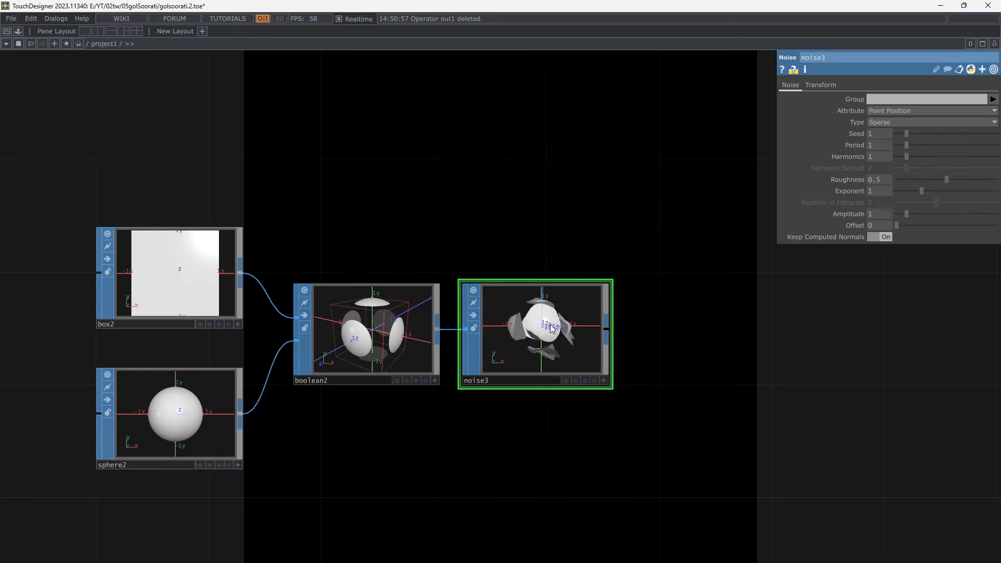
{"action": "scroll", "coordinate": [553, 349], "scroll_direction": "up", "scroll_amount": 5}
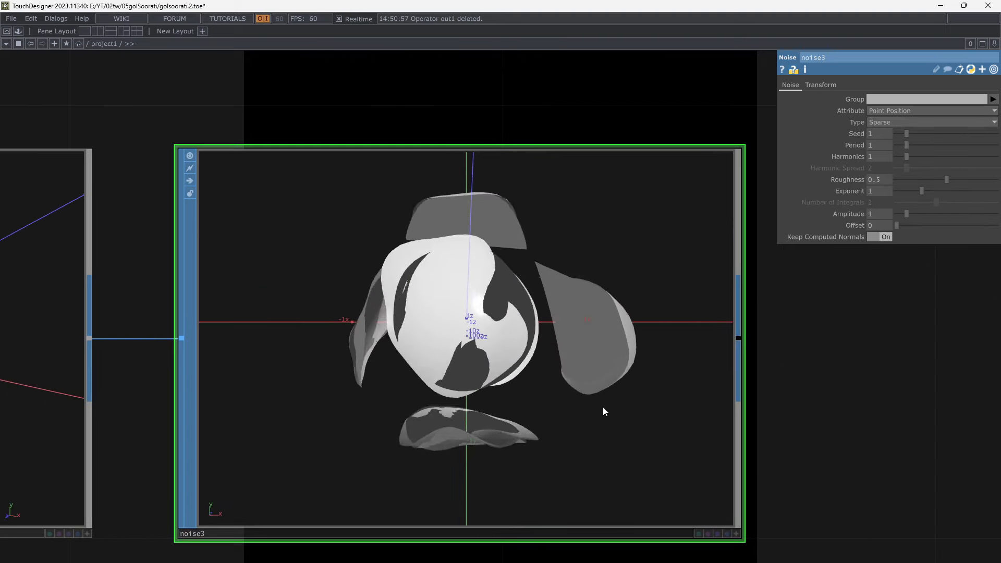
{"action": "left_click_drag", "start_coordinate": [906, 214], "coordinate": [901, 212]}
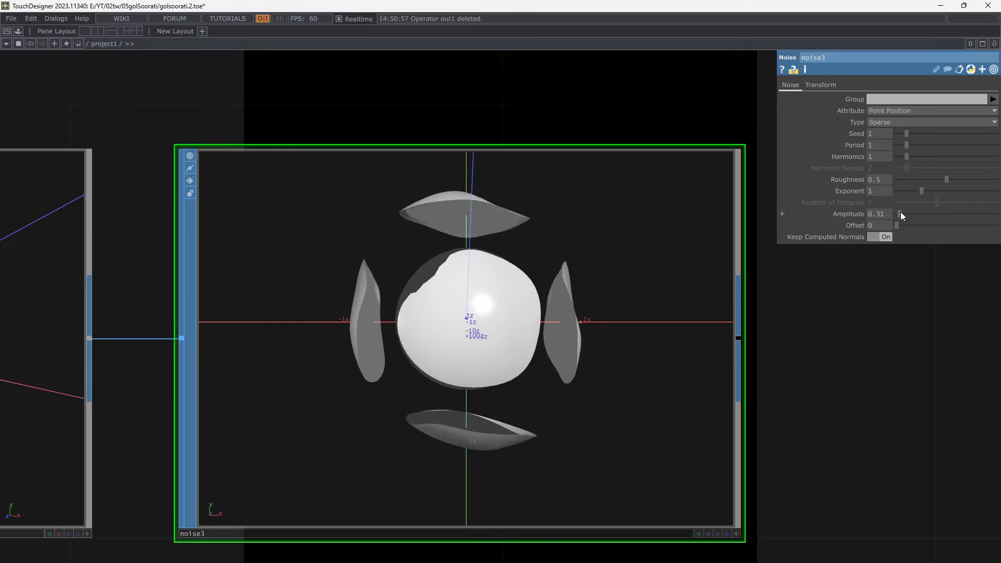
- Add a Transform SOP connected to the output of the Noise SOP
{"action": "scroll", "coordinate": [858, 359], "scroll_direction": "down", "scroll_amount": 3}
{"action": "left_click_drag", "start_coordinate": [841, 365], "coordinate": [552, 357]}
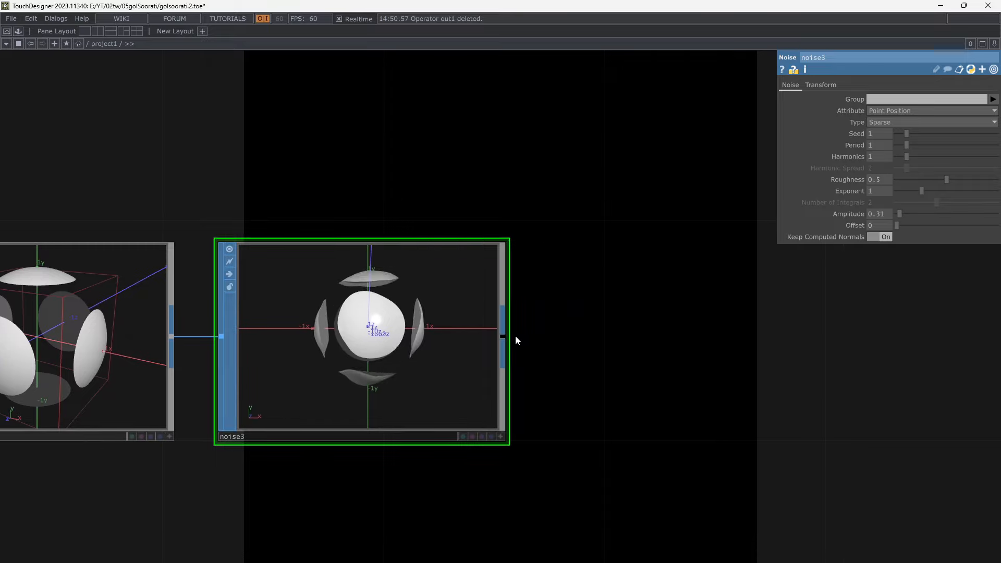
{"action": "right_click", "coordinate": [505, 334]}
{"action": "type", "text": "t"}
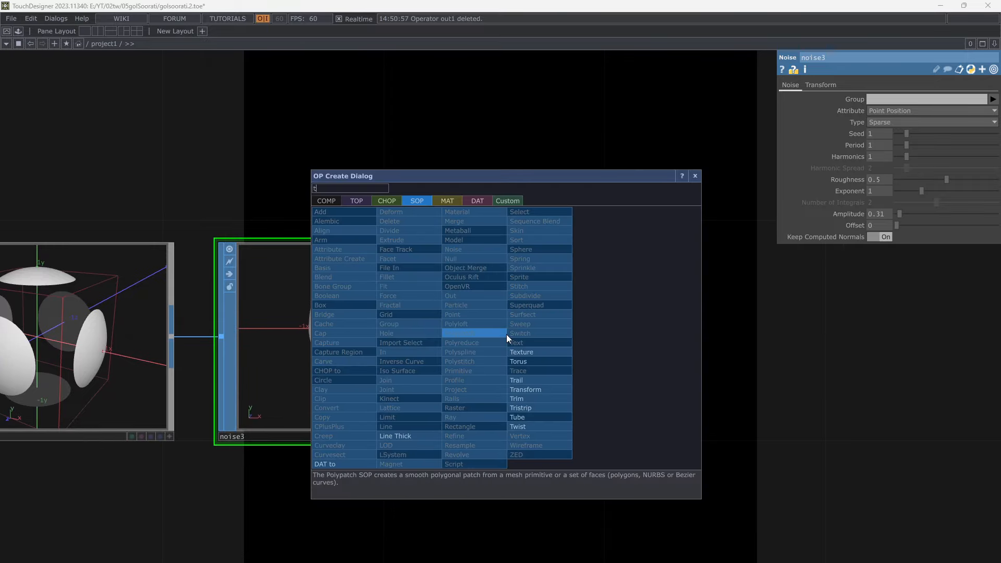
{"action": "left_click", "coordinate": [513, 389]}
{"action": "left_click", "coordinate": [698, 340]}
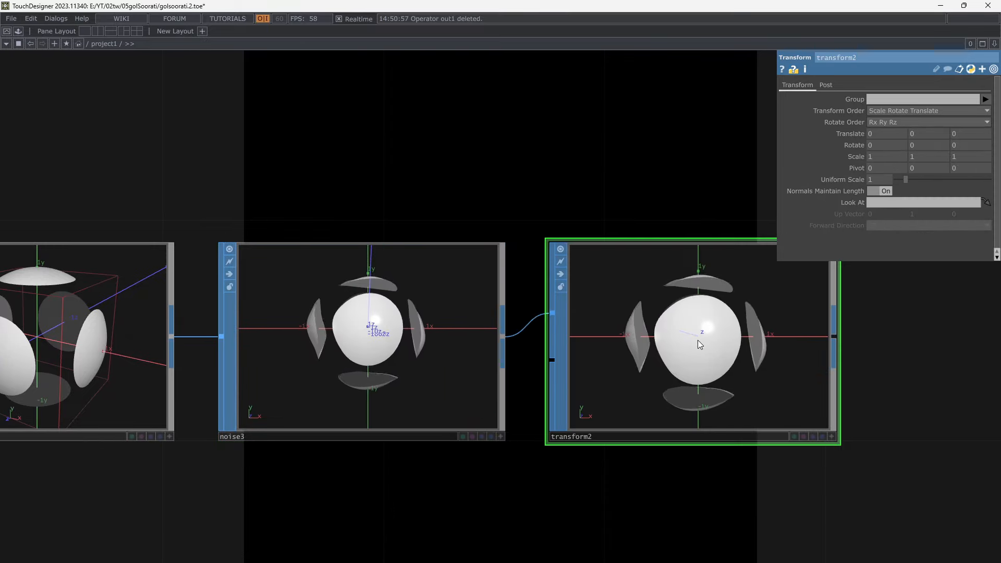
- Animate the Transform SOP's X rotation with the expression absTime.seconds*4
{"action": "left_click_drag", "start_coordinate": [898, 342], "coordinate": [813, 335]}
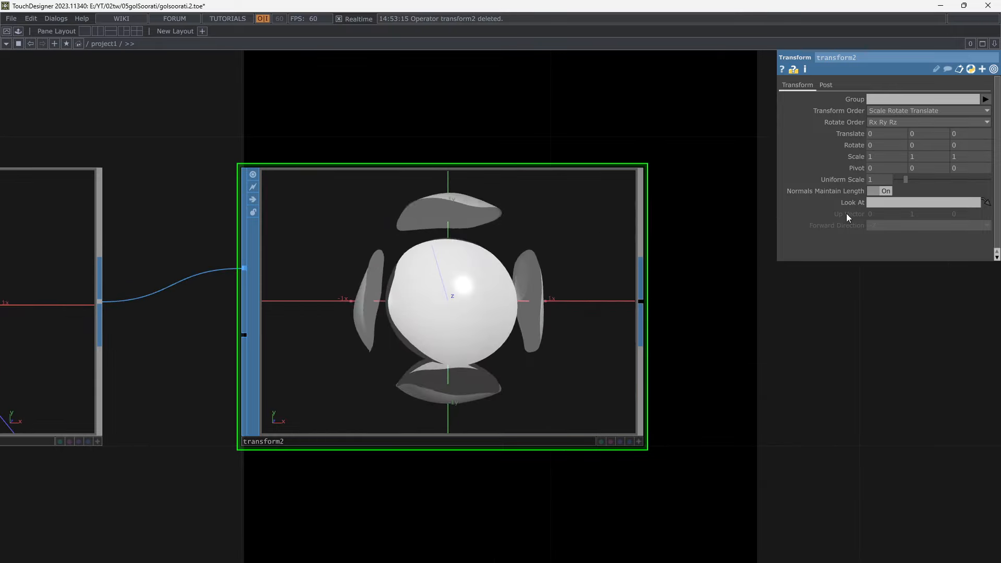
{"action": "left_click", "coordinate": [853, 147]}
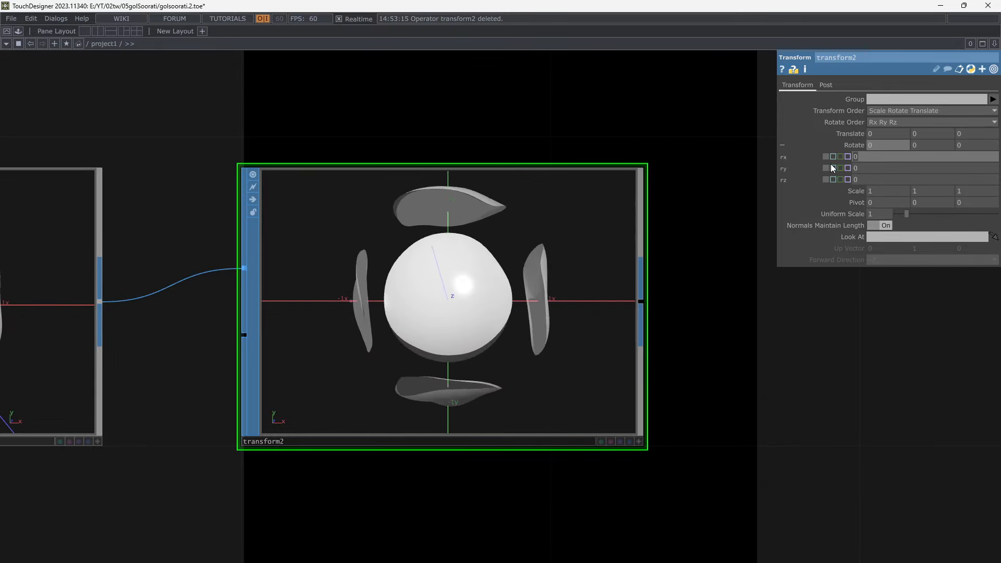
{"action": "type", "text": "abs"}
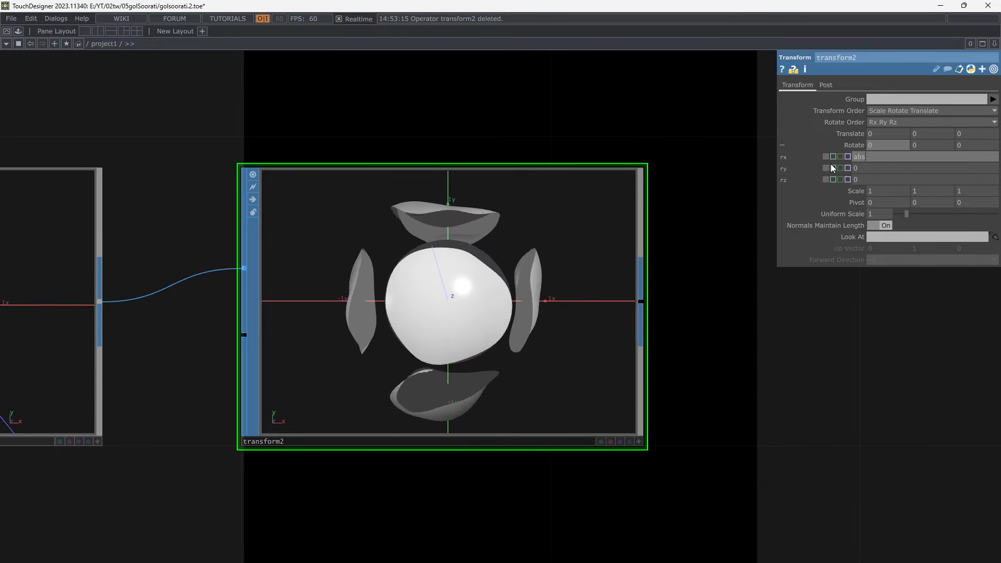
{"action": "type", "text": "Time"}
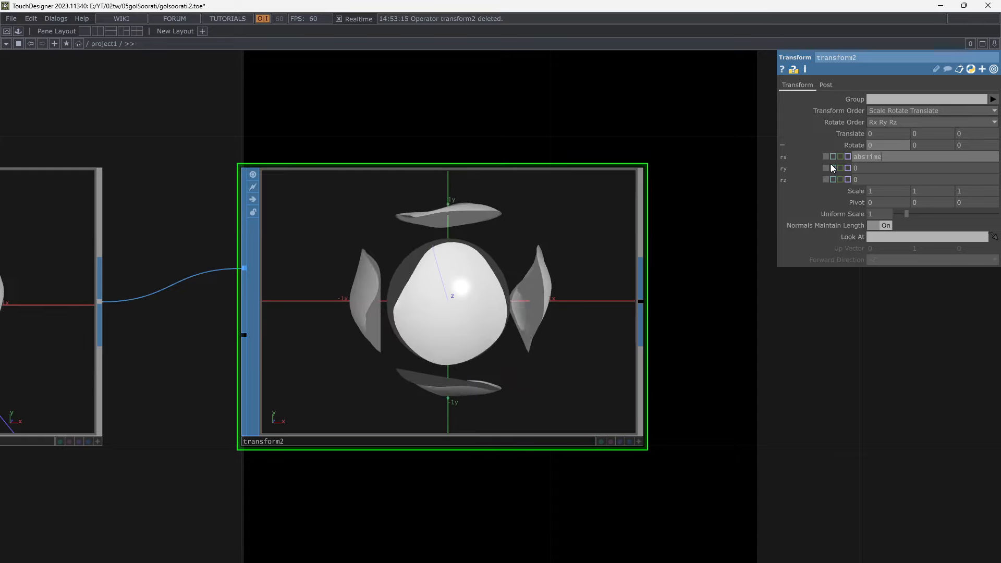
{"action": "type", "text": ".seco"}
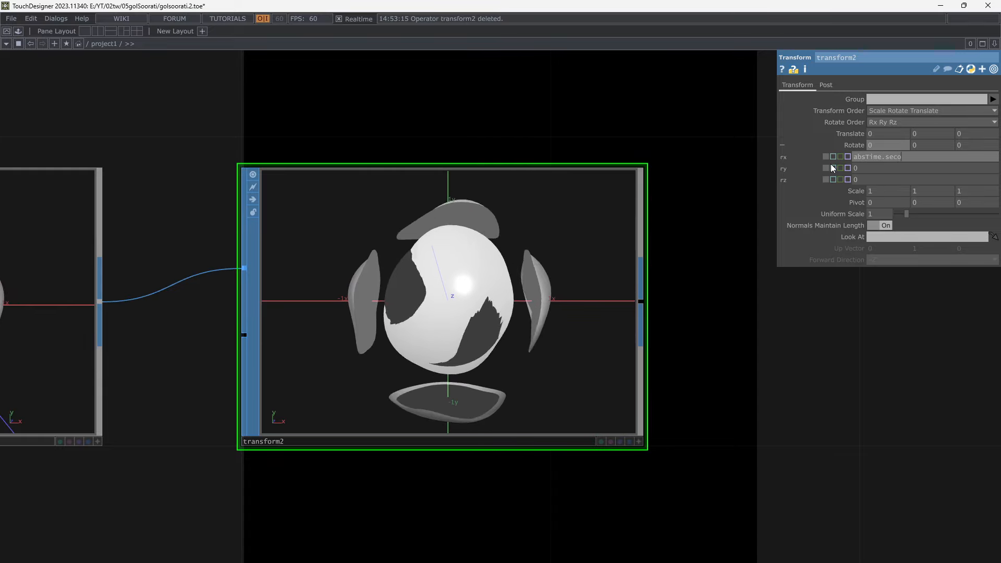
{"action": "type", "text": "nds"}
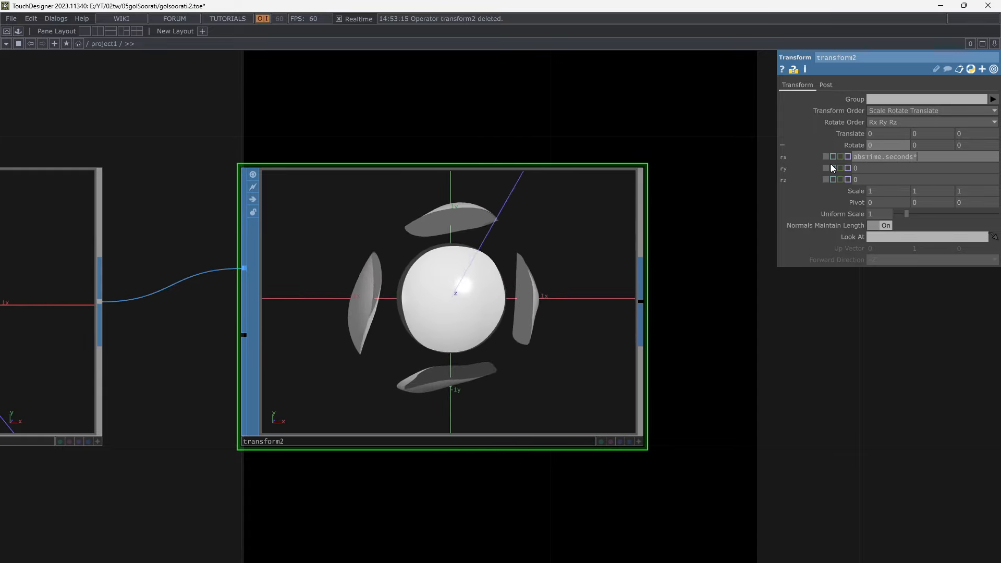
{"action": "type", "text": "*4"}
{"action": "key", "text": "Return"}
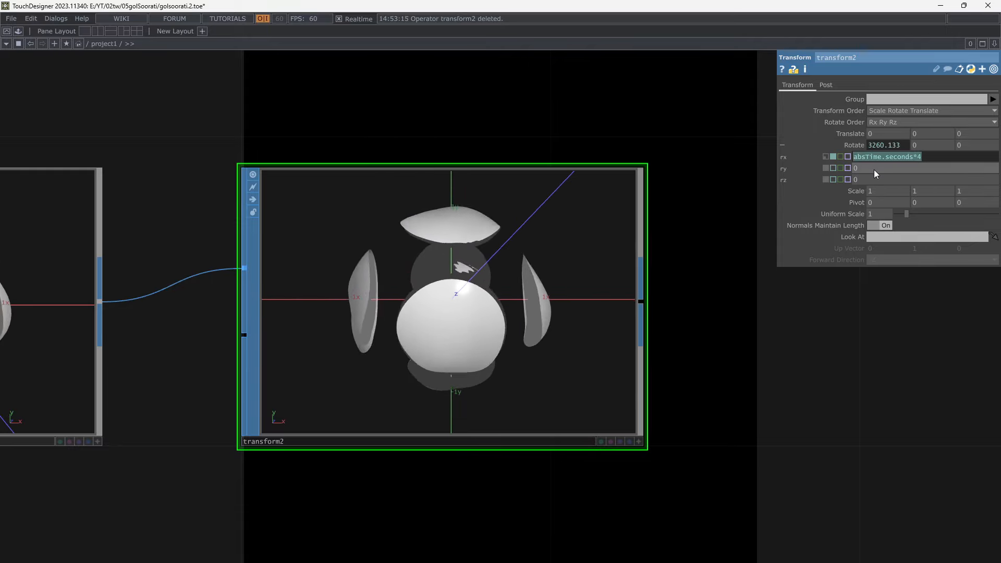
- Give the Transform SOP's Y and Z rotation the same expression, absTime.seconds*4
{"action": "left_click", "coordinate": [855, 169]}
{"action": "left_click", "coordinate": [867, 180]}
{"action": "type", "text": "absTime.seconds*4"}
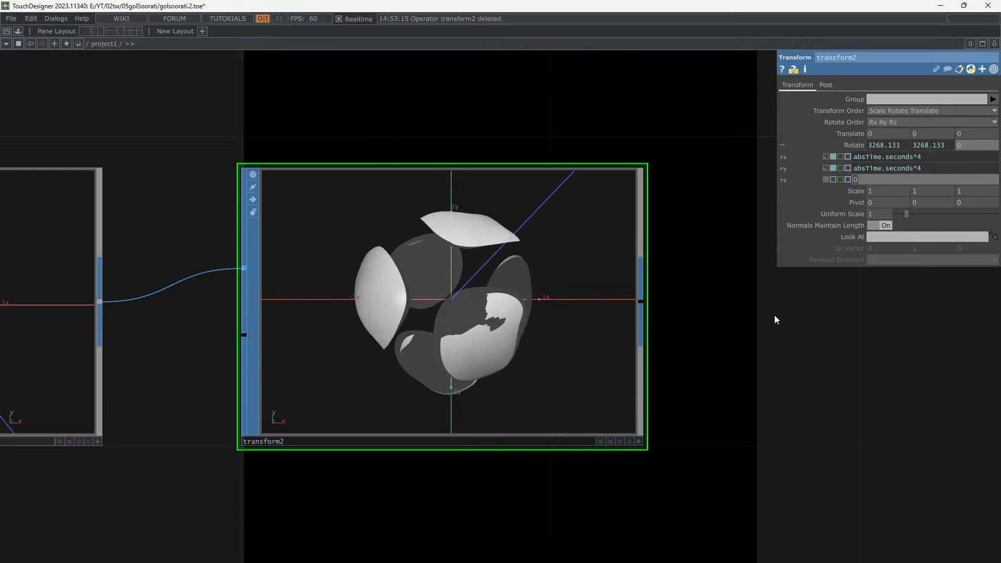
{"action": "key", "text": "Return"}
- Add a Null SOP after the Transform SOP, leaving a gap between the two nodes
{"action": "scroll", "coordinate": [454, 342], "scroll_direction": "up", "scroll_amount": 4}
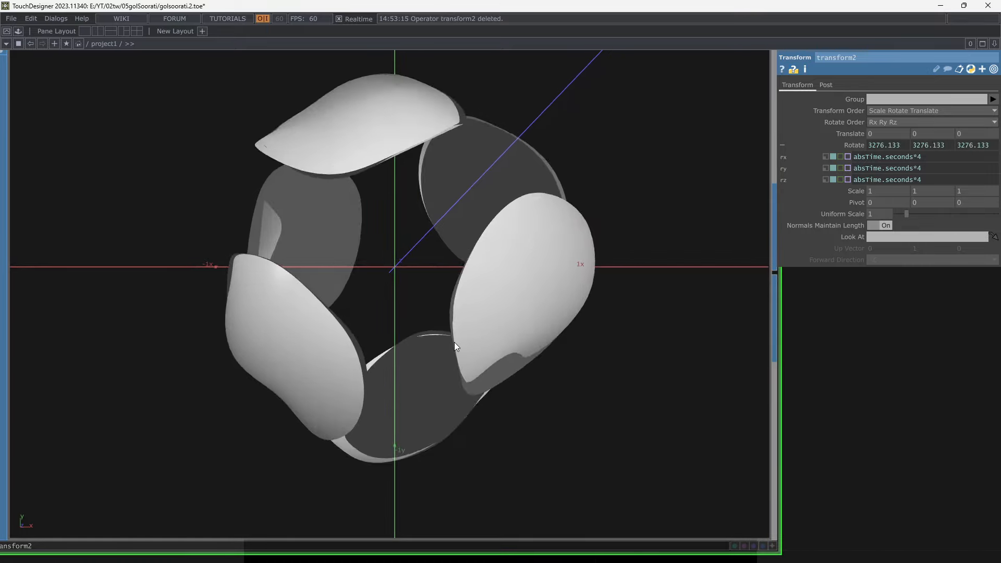
{"action": "scroll", "coordinate": [461, 347], "scroll_direction": "down", "scroll_amount": 5}
{"action": "scroll", "coordinate": [464, 348], "scroll_direction": "down", "scroll_amount": 4}
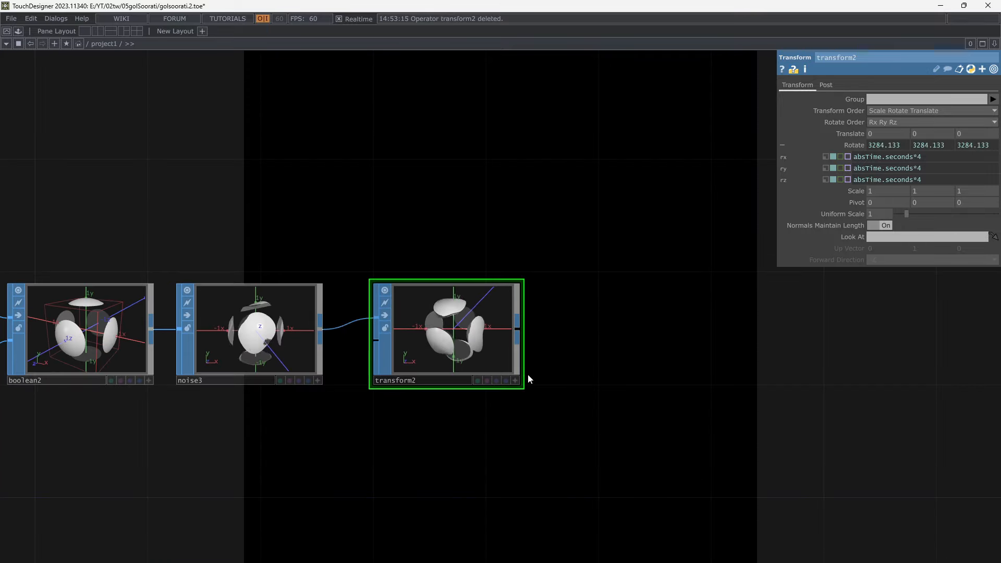
{"action": "scroll", "coordinate": [543, 371], "scroll_direction": "up", "scroll_amount": 2}
{"action": "left_click_drag", "start_coordinate": [565, 364], "coordinate": [512, 364]}
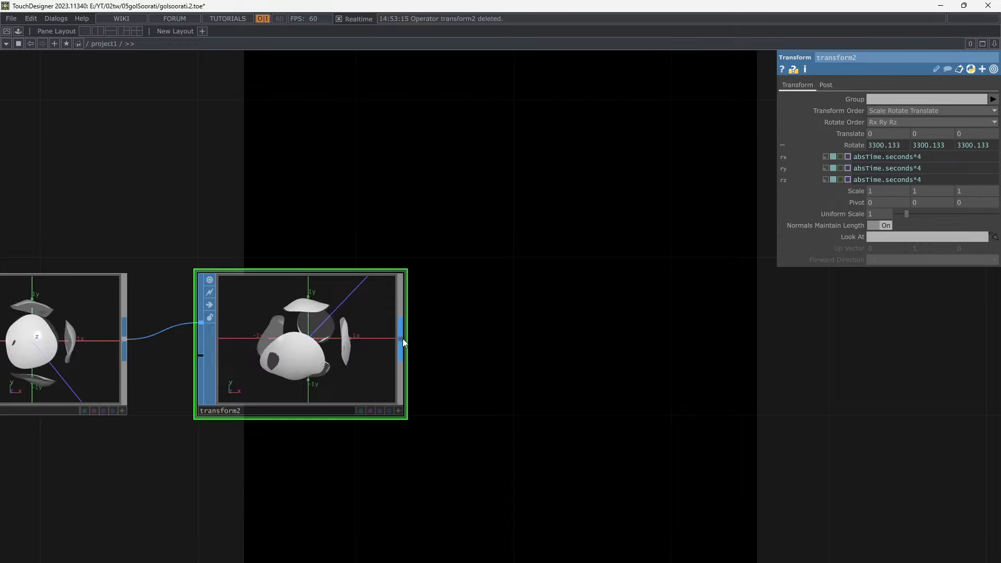
{"action": "left_click", "coordinate": [403, 339]}
{"action": "type", "text": "null"}
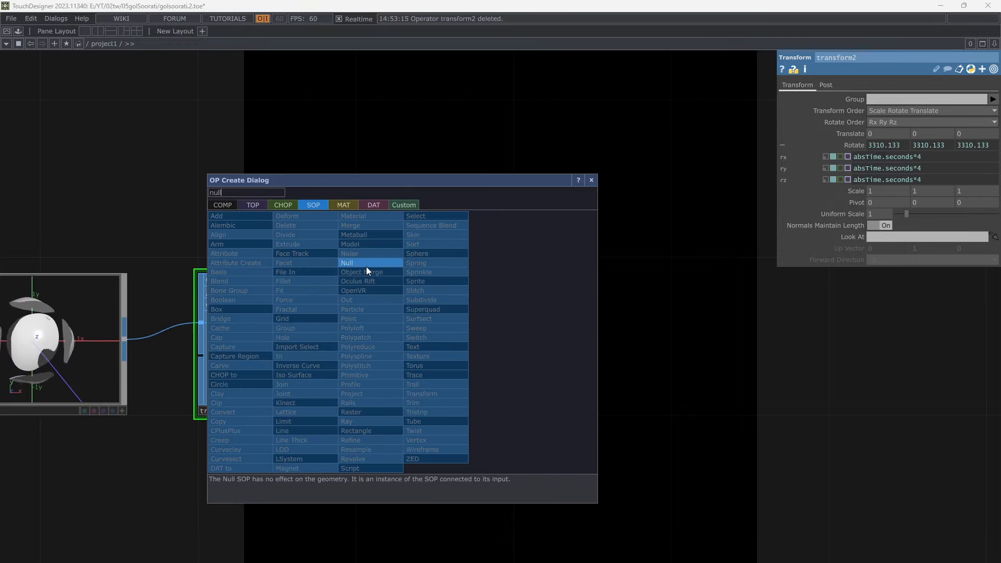
{"action": "left_click", "coordinate": [366, 265]}
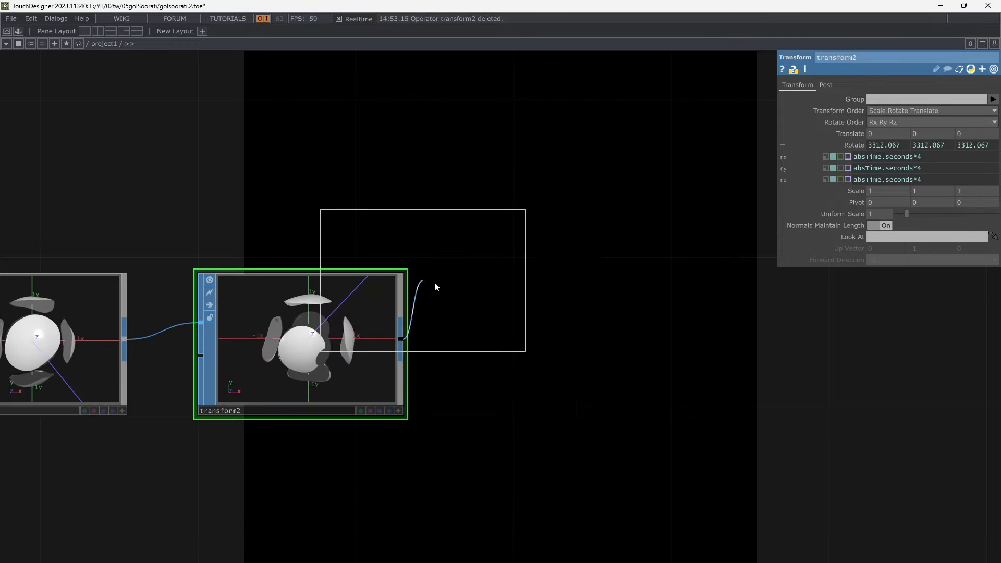
{"action": "left_click", "coordinate": [854, 346]}
- Add a Geometry COMP connected to the output of the Null SOP
{"action": "left_click_drag", "start_coordinate": [708, 447], "coordinate": [390, 394]}
{"action": "scroll", "coordinate": [389, 393], "scroll_direction": "down", "scroll_amount": 2}
{"action": "right_click", "coordinate": [564, 314]}
{"action": "left_click", "coordinate": [391, 178]}
{"action": "left_click", "coordinate": [407, 263]}
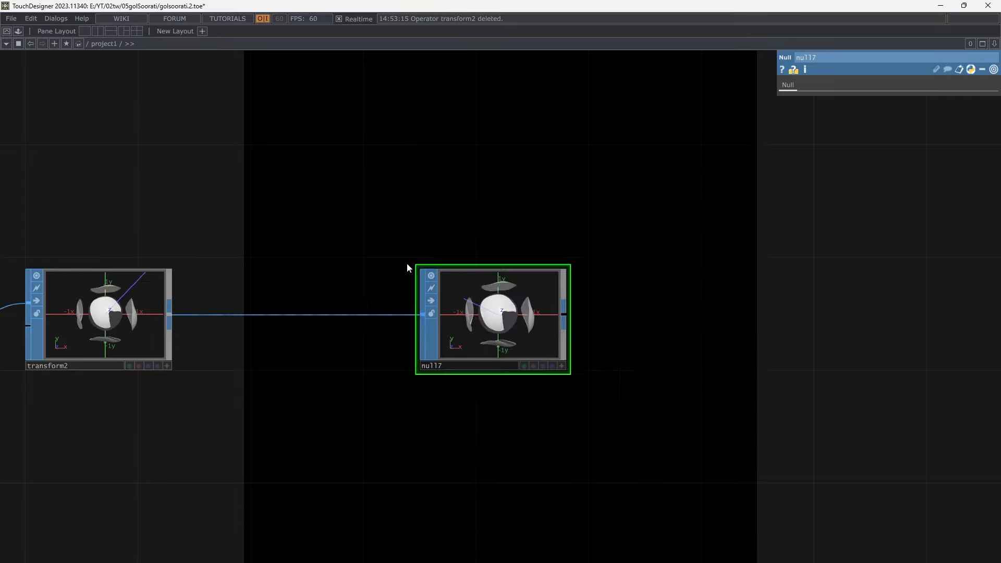
{"action": "left_click", "coordinate": [706, 318]}
- Create a Camera COMP above the Geometry COMP
{"action": "left_click_drag", "start_coordinate": [701, 156], "coordinate": [448, 203]}
{"action": "key", "text": "Tab"}
{"action": "left_click", "coordinate": [295, 120]}
{"action": "left_click", "coordinate": [455, 175]}
- Create a Light COMP below the Geometry COMP
{"action": "left_click_drag", "start_coordinate": [601, 352], "coordinate": [556, 249]}
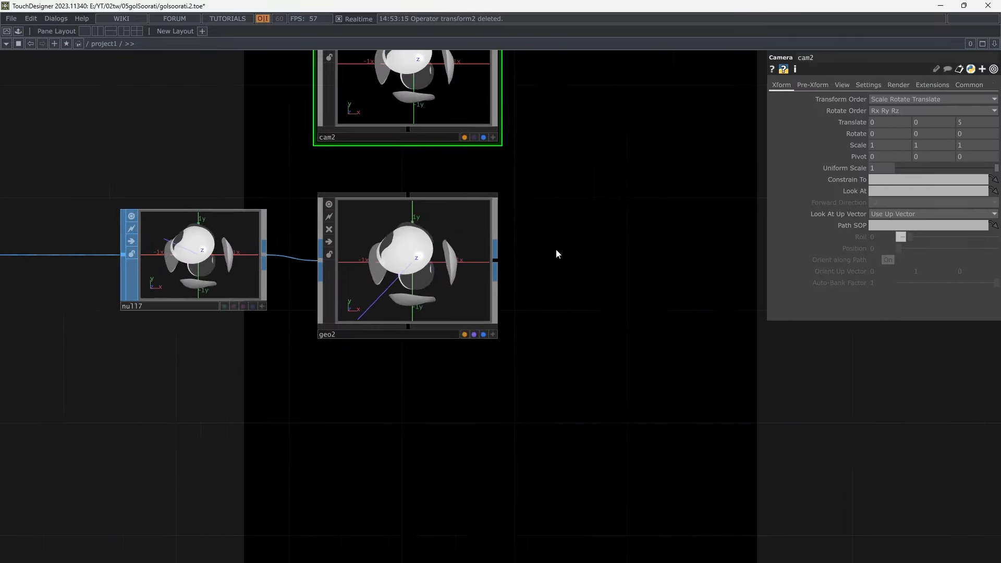
{"action": "scroll", "coordinate": [556, 249], "scroll_direction": "down", "scroll_amount": 2}
{"action": "key", "text": "Tab"}
{"action": "left_click", "coordinate": [323, 359]}
{"action": "left_click", "coordinate": [428, 379]}
- Create a Render TOP beside the camera, geometry and light nodes
{"action": "left_click_drag", "start_coordinate": [559, 348], "coordinate": [435, 376]}
{"action": "scroll", "coordinate": [427, 320], "scroll_direction": "up", "scroll_amount": 2}
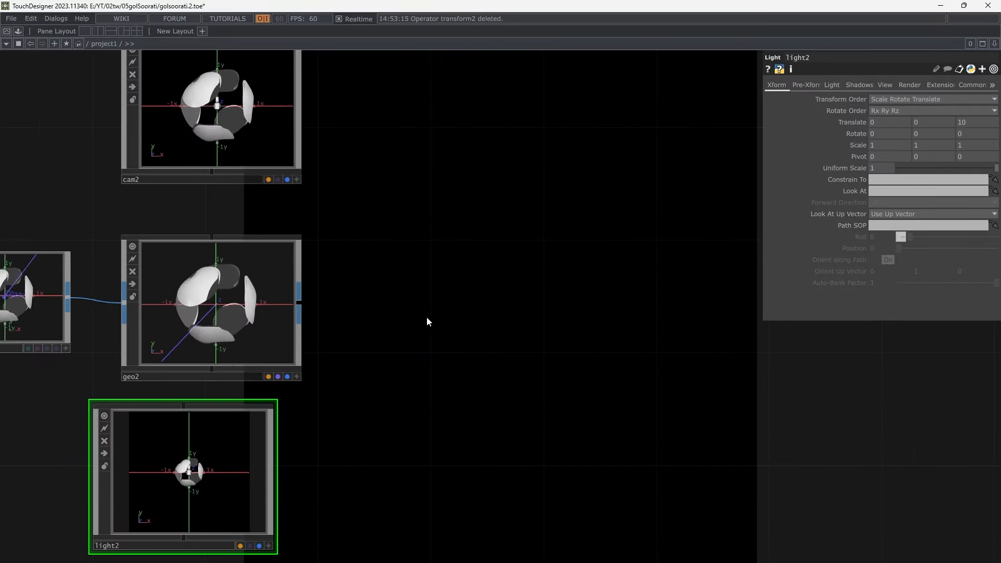
{"action": "key", "text": "Tab"}
{"action": "type", "text": "re"}
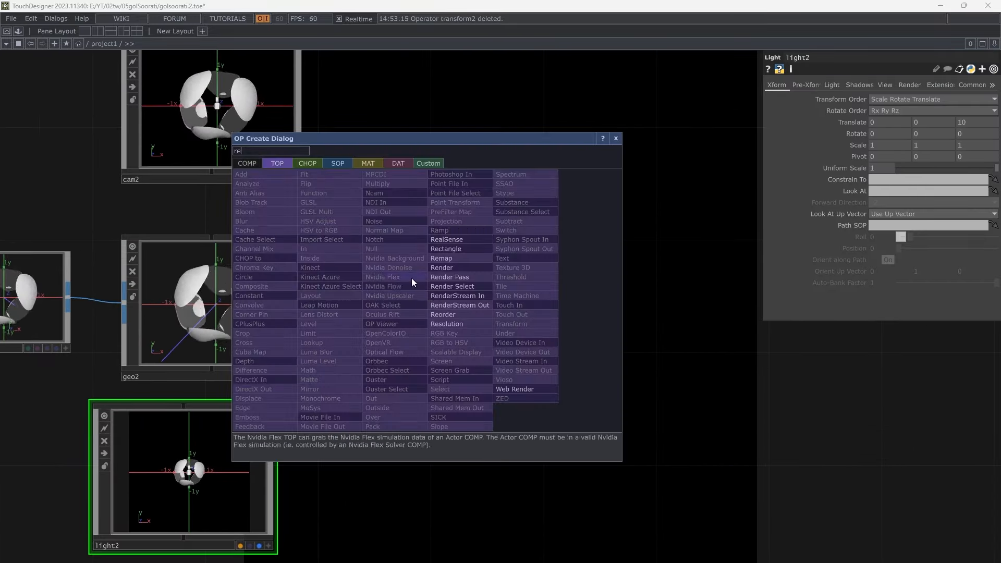
{"action": "left_click", "coordinate": [454, 268]}
{"action": "left_click", "coordinate": [455, 276]}
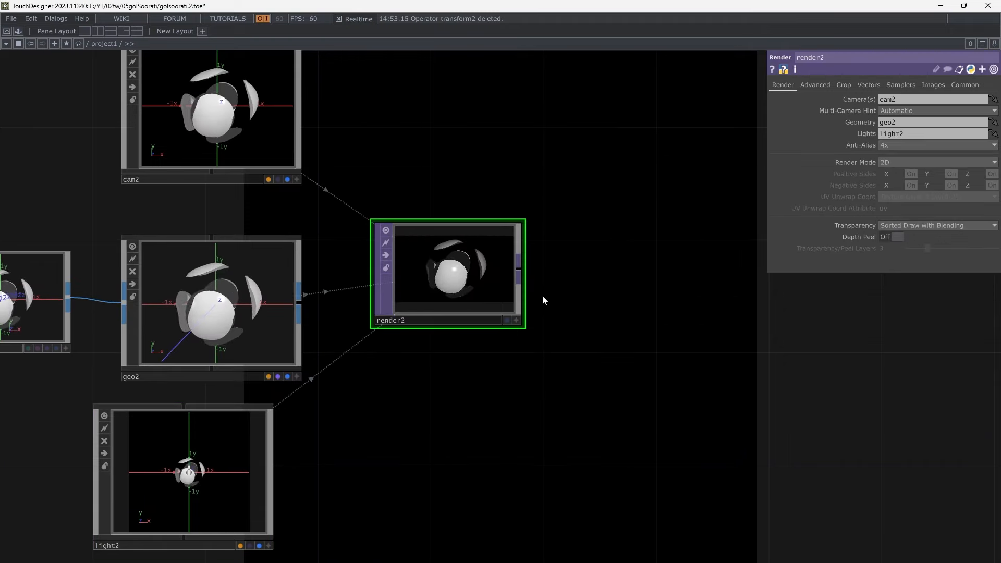
- Create a Line MAT in the empty space below the Render TOP
{"action": "scroll", "coordinate": [460, 284], "scroll_direction": "up", "scroll_amount": 3}
{"action": "scroll", "coordinate": [516, 391], "scroll_direction": "down", "scroll_amount": 5}
{"action": "scroll", "coordinate": [529, 360], "scroll_direction": "up", "scroll_amount": 2}
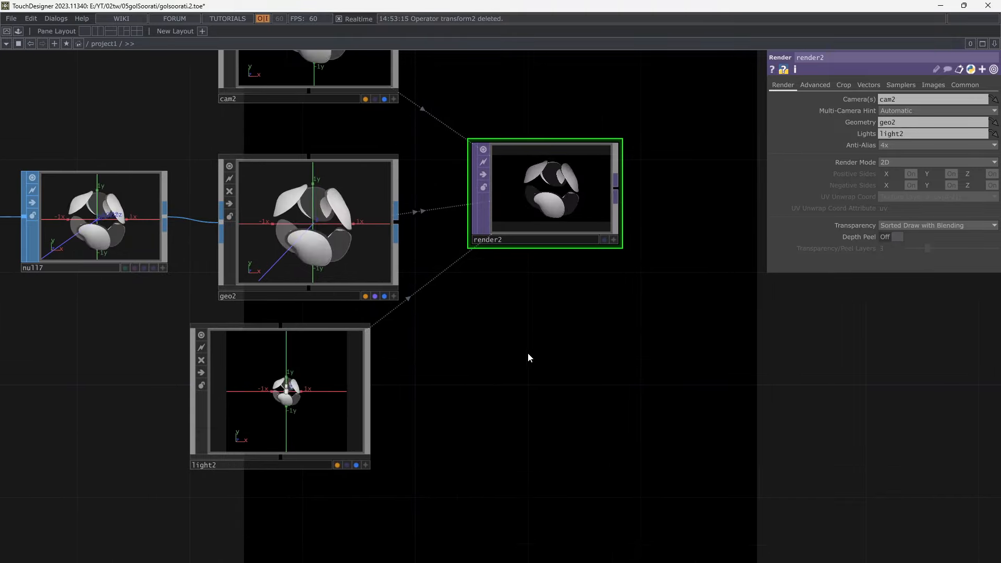
{"action": "key", "text": "Tab"}
{"action": "left_click", "coordinate": [479, 227]}
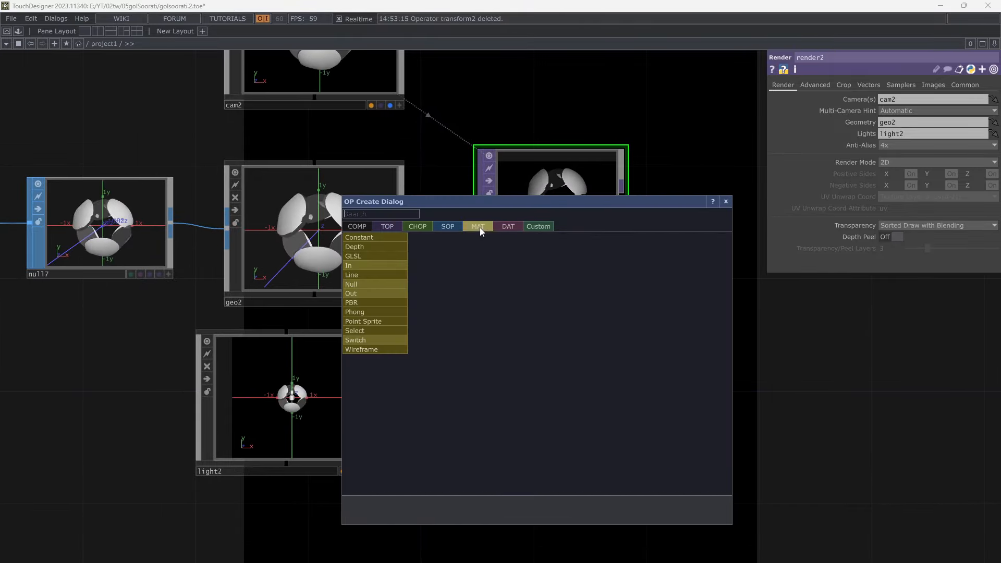
{"action": "left_click", "coordinate": [378, 279]}
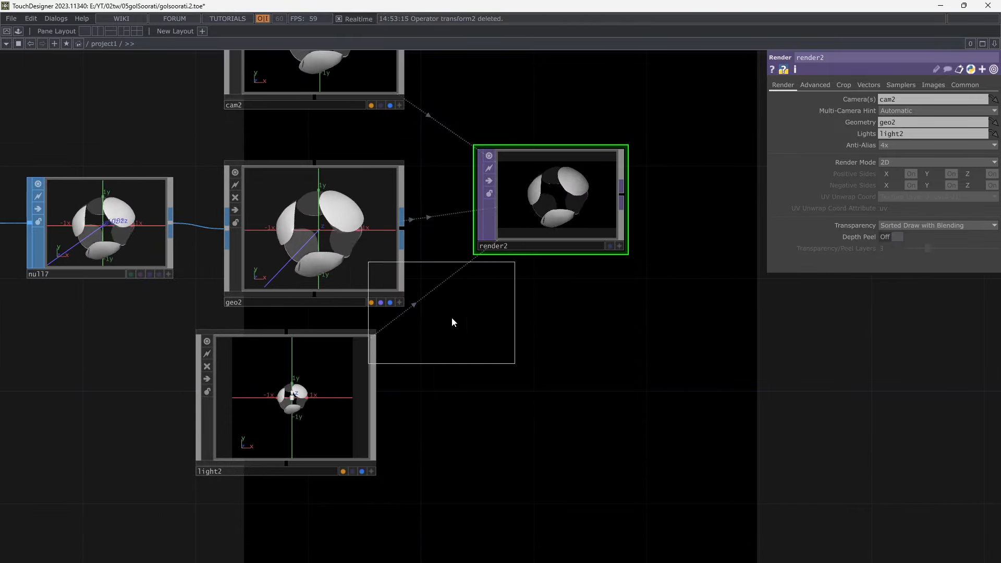
{"action": "left_click", "coordinate": [538, 368]}
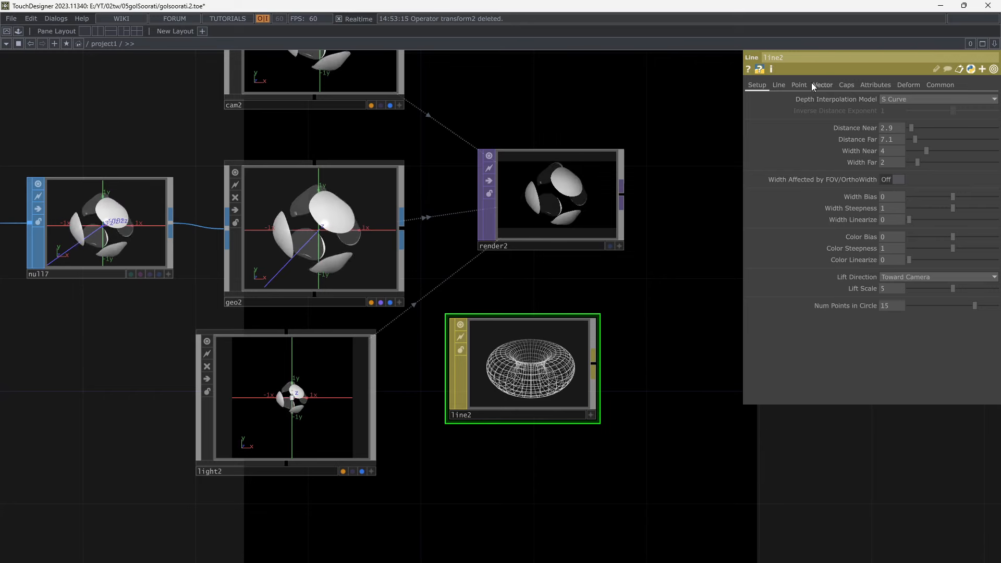
- Turn off line drawing and turn on point drawing in the Line MAT
{"action": "left_click", "coordinate": [777, 85]}
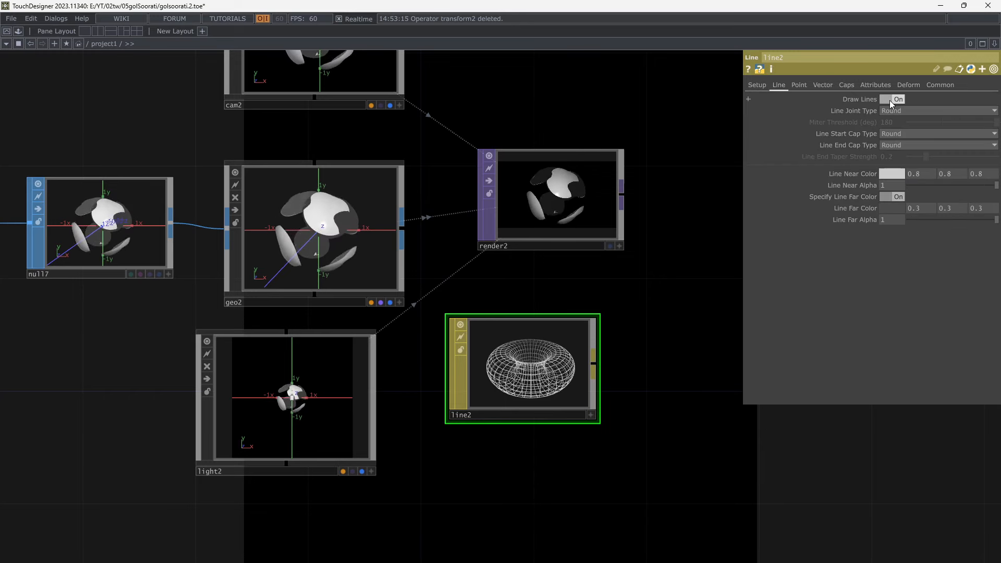
{"action": "left_click", "coordinate": [890, 100]}
{"action": "left_click", "coordinate": [799, 84]}
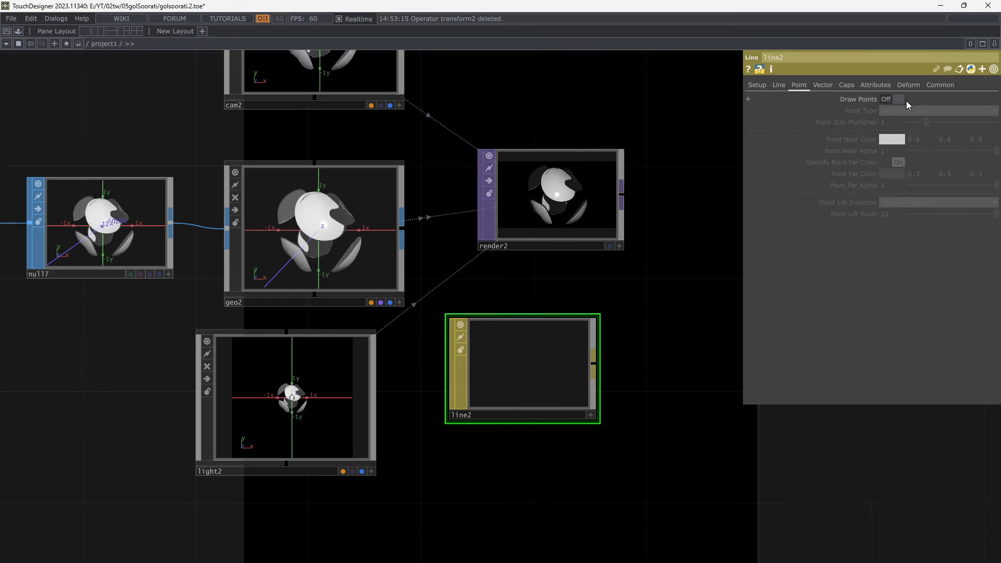
{"action": "left_click", "coordinate": [899, 100]}
- Assign the Line MAT to the Geometry COMP as its material
{"action": "scroll", "coordinate": [563, 373], "scroll_direction": "up", "scroll_amount": 3}
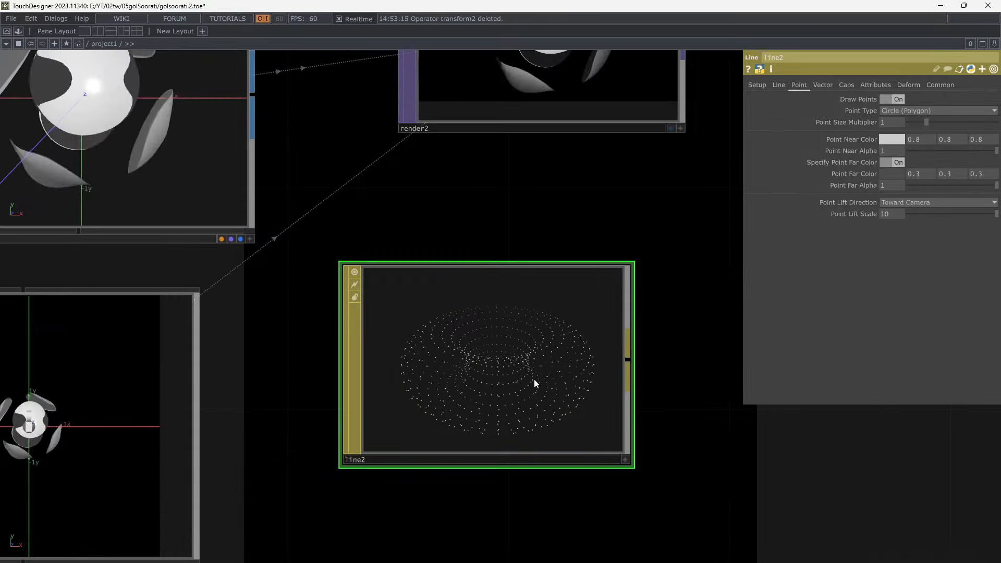
{"action": "scroll", "coordinate": [534, 378], "scroll_direction": "down", "scroll_amount": 2}
{"action": "left_click_drag", "start_coordinate": [505, 291], "coordinate": [541, 315]}
{"action": "left_click_drag", "start_coordinate": [523, 383], "coordinate": [257, 215]}
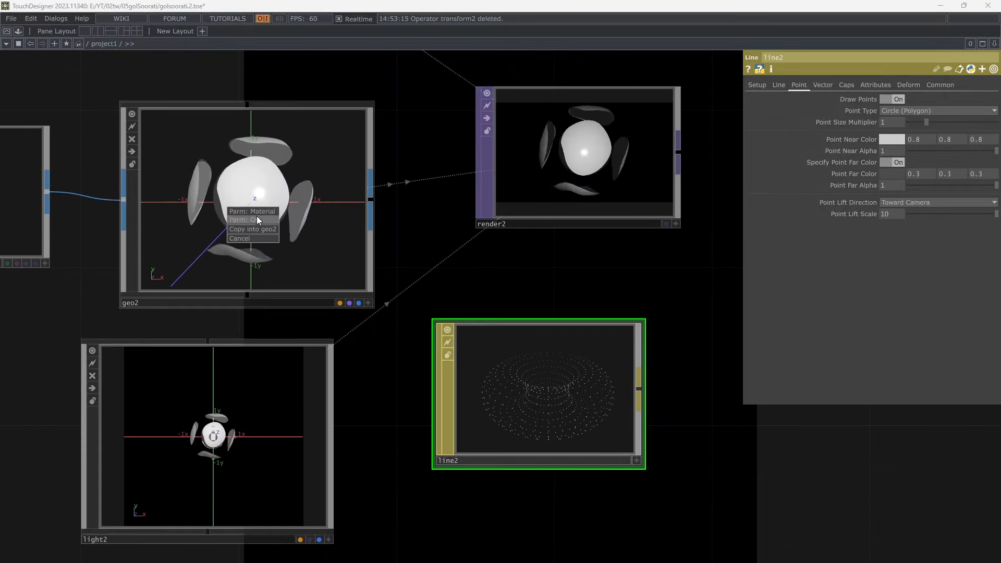
- Reduce the Line MAT's point size multiplier to 0.49 and check the rendered points up close
{"action": "scroll", "coordinate": [584, 252], "scroll_direction": "up", "scroll_amount": 6}
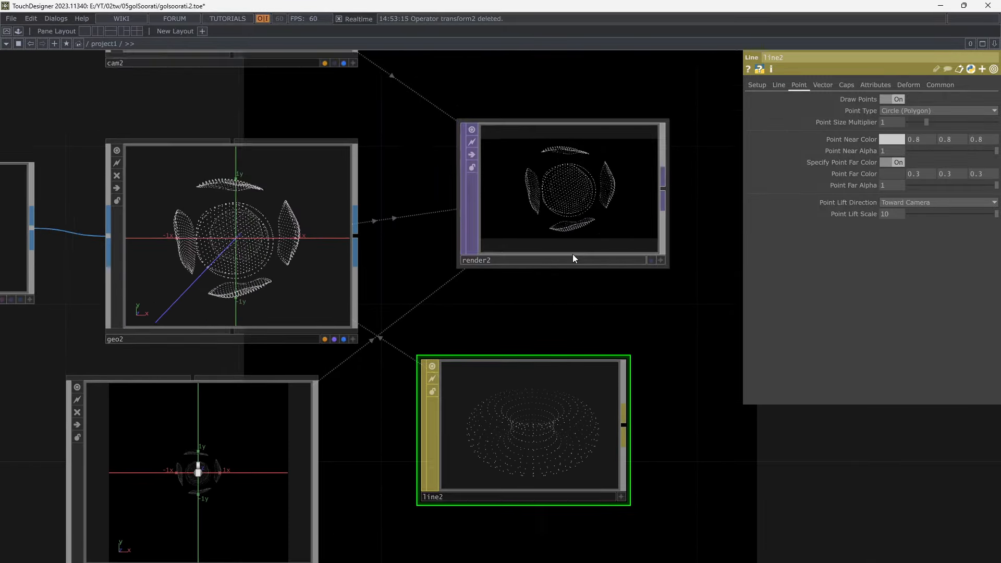
{"action": "left_click_drag", "start_coordinate": [704, 441], "coordinate": [568, 494]}
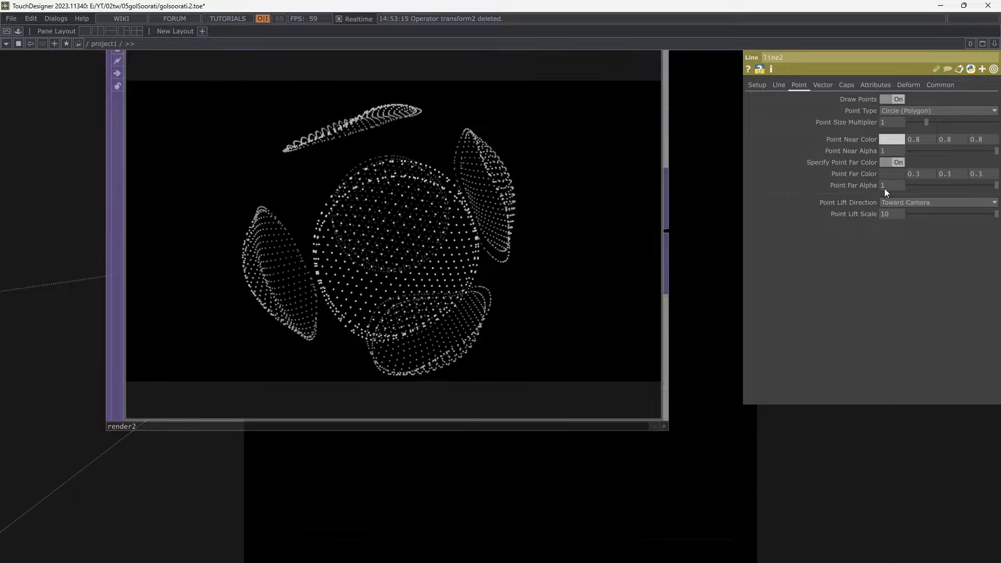
{"action": "left_click_drag", "start_coordinate": [926, 123], "coordinate": [914, 123]}
{"action": "left_click_drag", "start_coordinate": [703, 275], "coordinate": [757, 355]}
{"action": "scroll", "coordinate": [479, 398], "scroll_direction": "up", "scroll_amount": 3}
{"action": "scroll", "coordinate": [479, 399], "scroll_direction": "down", "scroll_amount": 2}
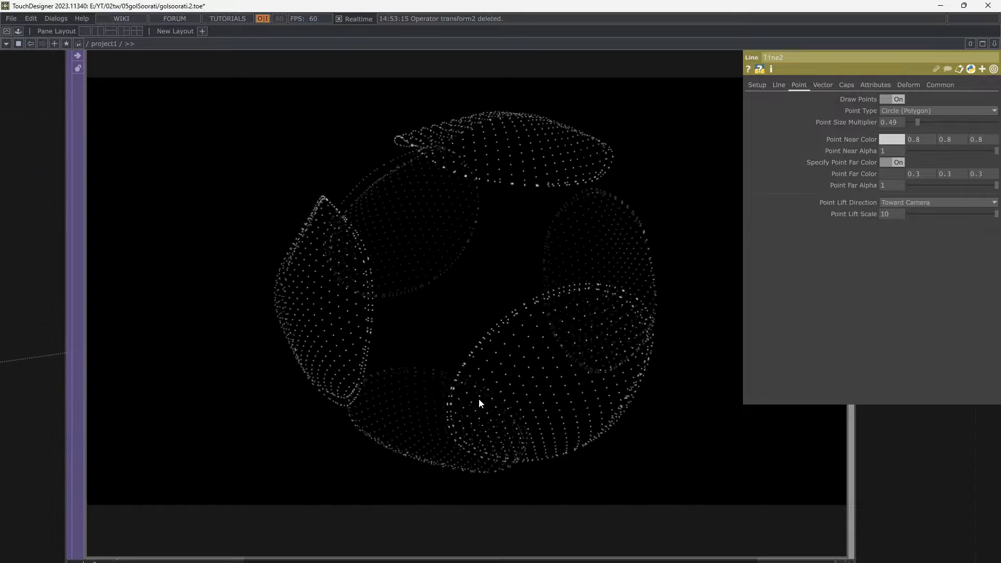
- Insert a Noise SOP on the wire between the Transform SOP and the Null SOP that feeds the Geometry COMP
{"action": "scroll", "coordinate": [478, 399], "scroll_direction": "down", "scroll_amount": 5}
{"action": "left_click_drag", "start_coordinate": [577, 401], "coordinate": [550, 368]}
{"action": "scroll", "coordinate": [550, 369], "scroll_direction": "down", "scroll_amount": 3}
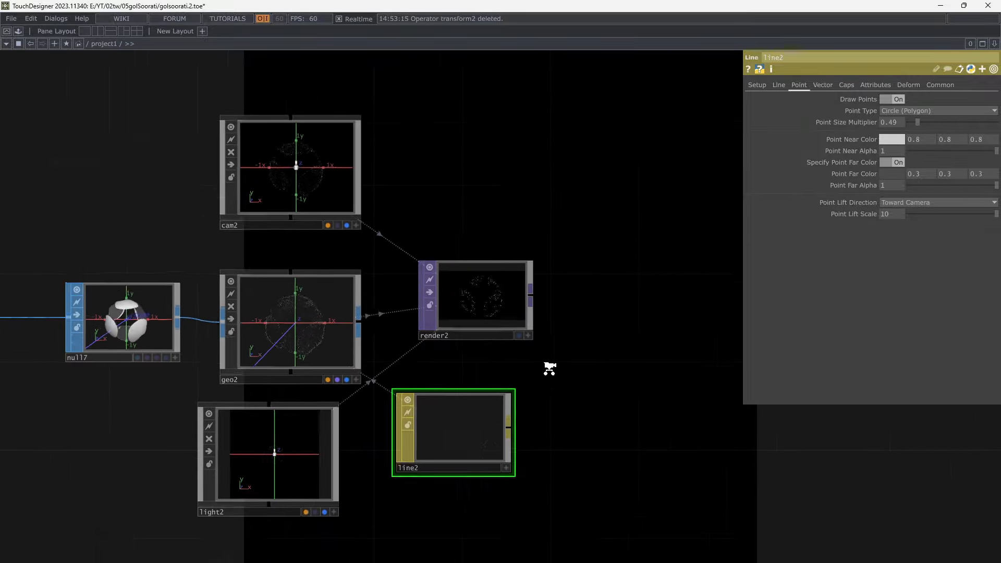
{"action": "scroll", "coordinate": [298, 317], "scroll_direction": "up", "scroll_amount": 4}
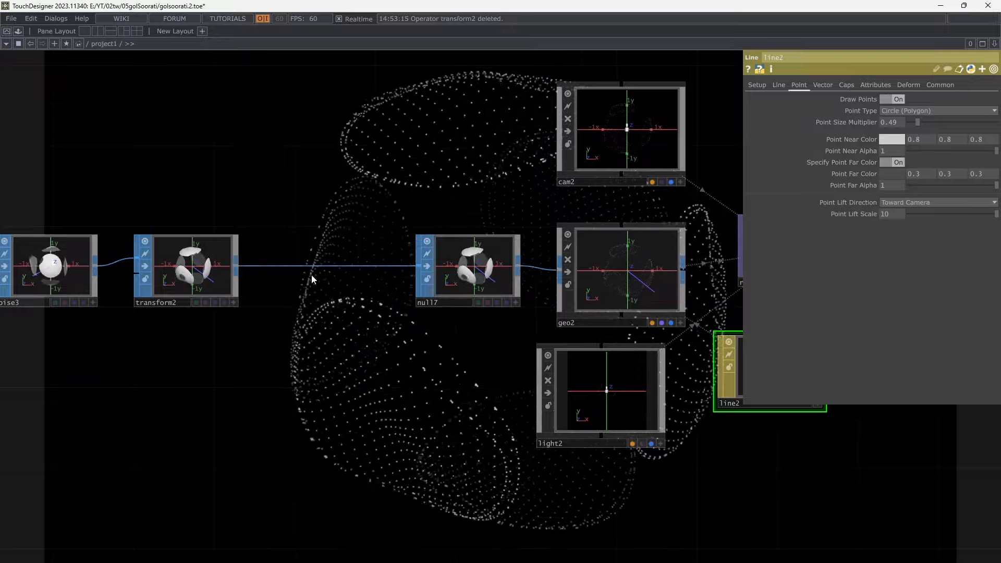
{"action": "right_click", "coordinate": [311, 266]}
{"action": "left_click", "coordinate": [320, 258]}
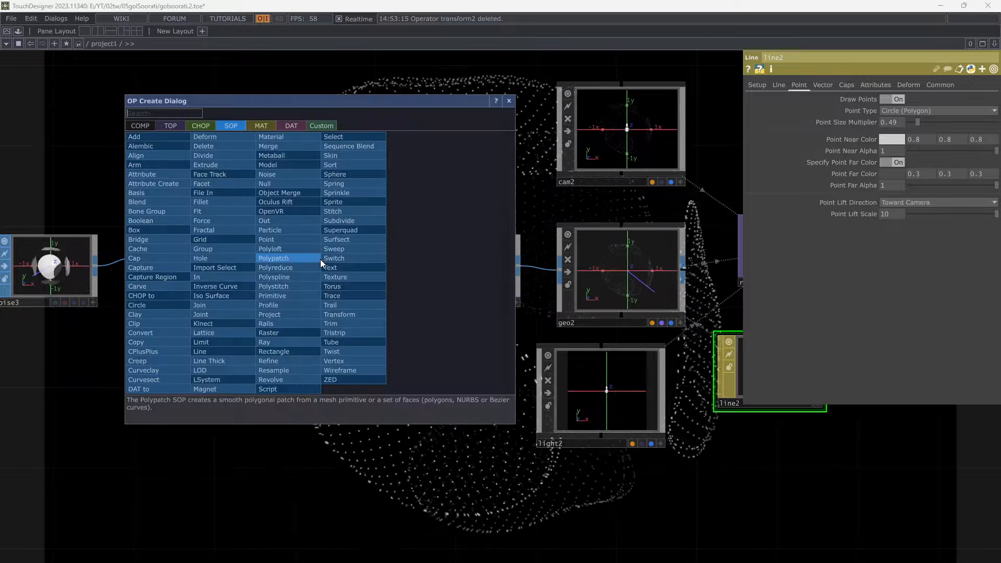
{"action": "type", "text": "no"}
{"action": "key", "text": "Return"}
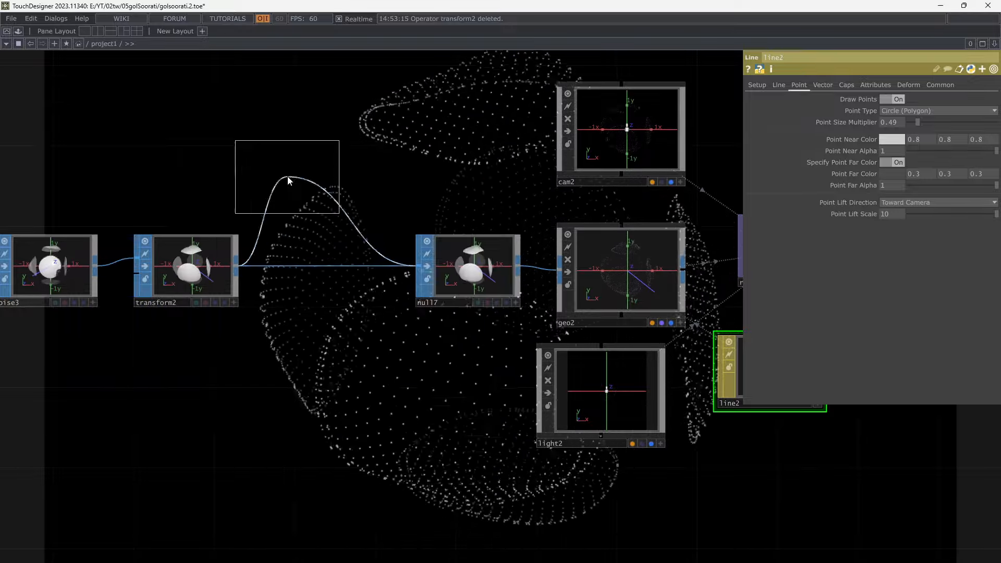
{"action": "left_click", "coordinate": [320, 259]}
- Set the new Noise SOP's exponent to 0 and its amplitude to 0.32
{"action": "left_click_drag", "start_coordinate": [411, 256], "coordinate": [465, 326]}
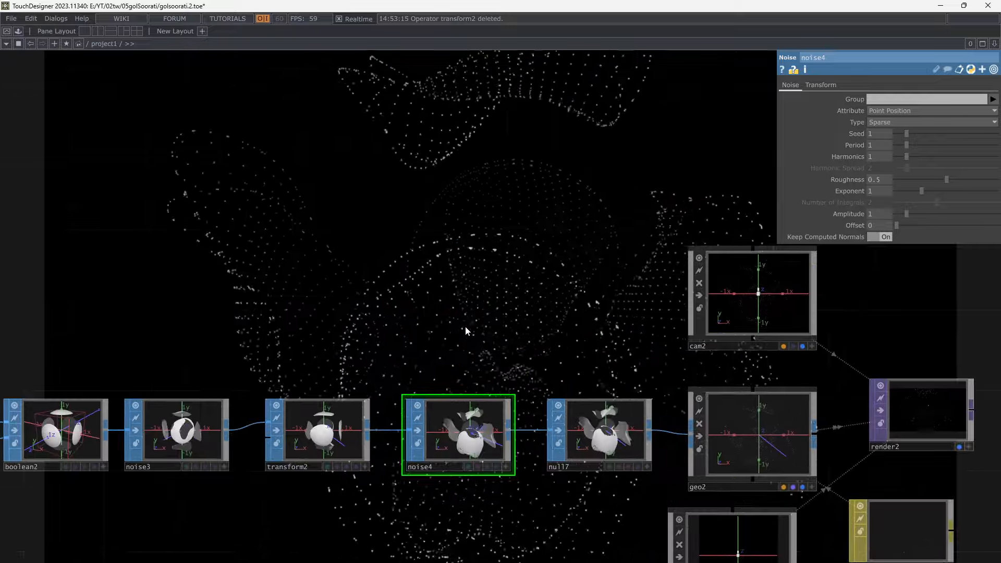
{"action": "left_click_drag", "start_coordinate": [922, 191], "coordinate": [882, 195]}
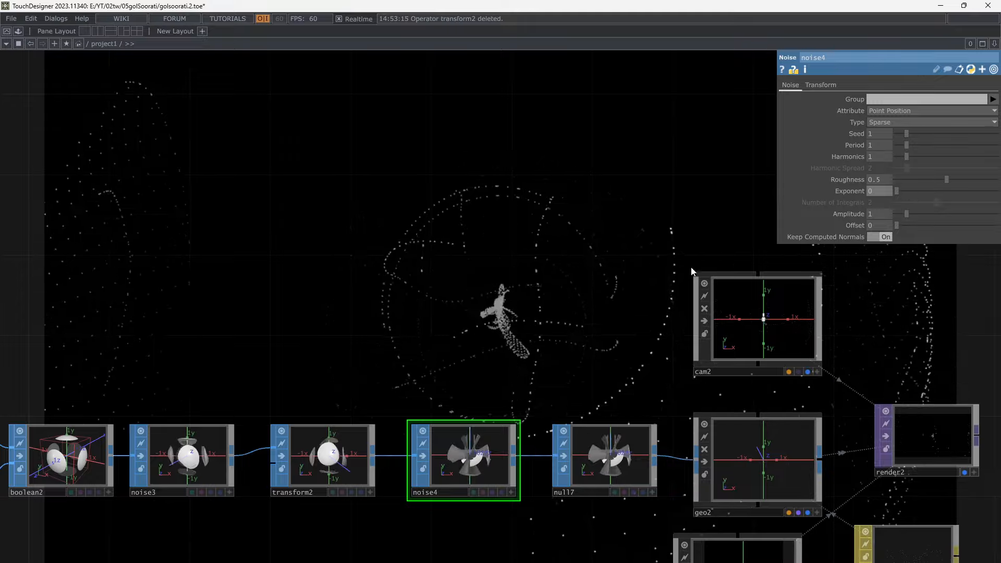
{"action": "left_click_drag", "start_coordinate": [908, 213], "coordinate": [901, 214]}
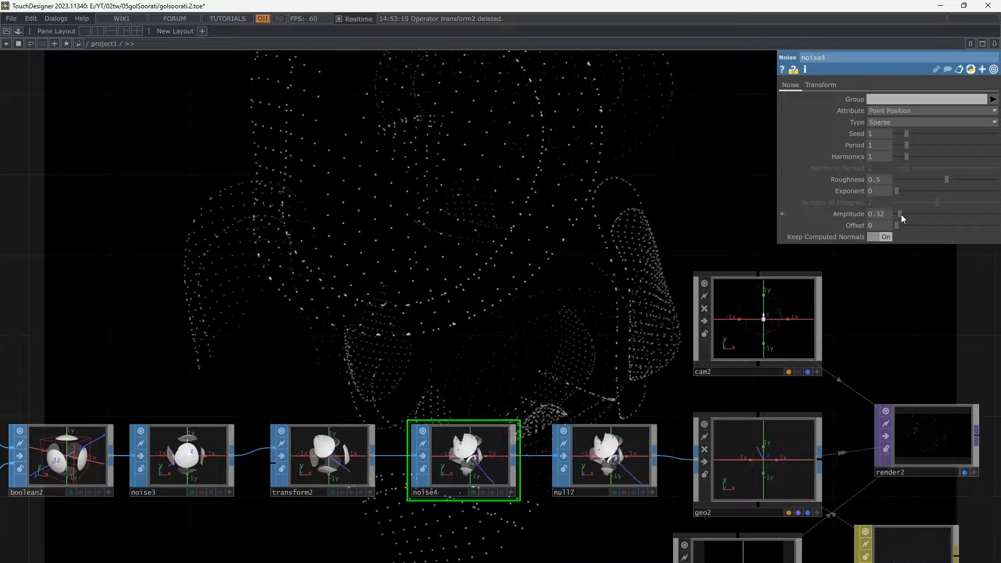
- Scale the rotating Transform SOP to 0.9 on all three axes
{"action": "left_click", "coordinate": [302, 447]}
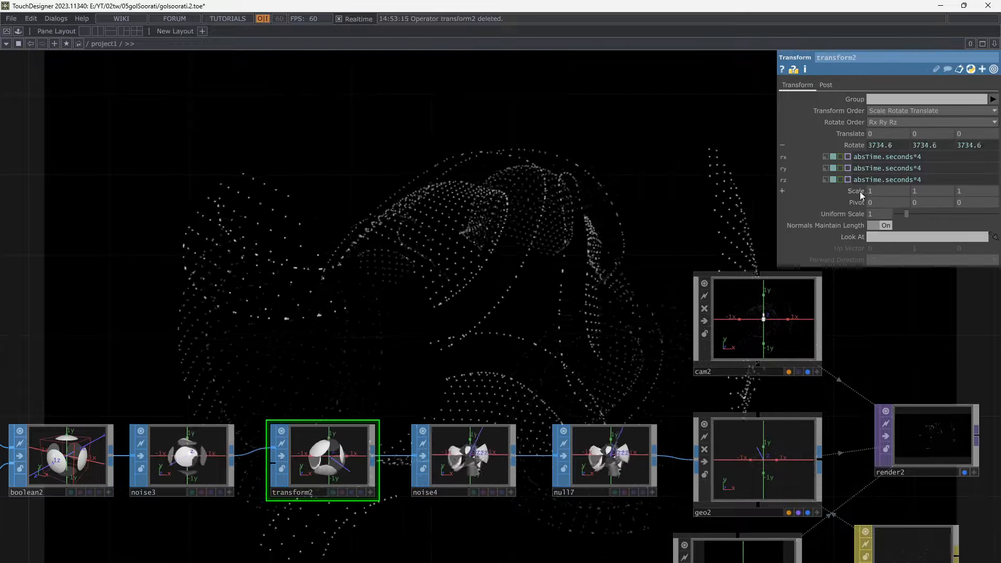
{"action": "middle_click_drag", "start_coordinate": [861, 192], "coordinate": [850, 171]}
- Create a Feedback TOP fed by the Render TOP and place it in the empty space beyond the render
{"action": "left_click_drag", "start_coordinate": [556, 254], "coordinate": [456, 245]}
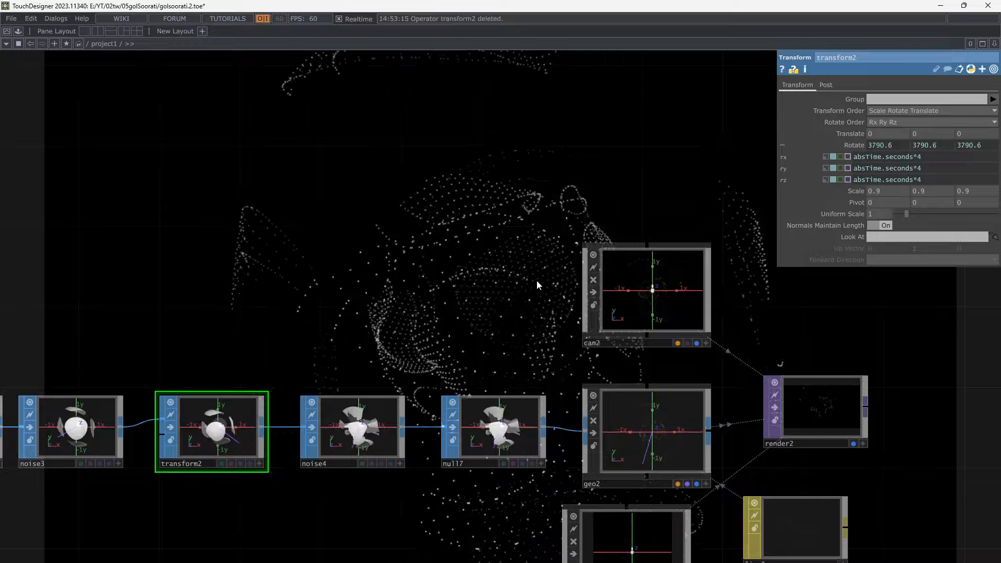
{"action": "left_click_drag", "start_coordinate": [536, 280], "coordinate": [341, 192]}
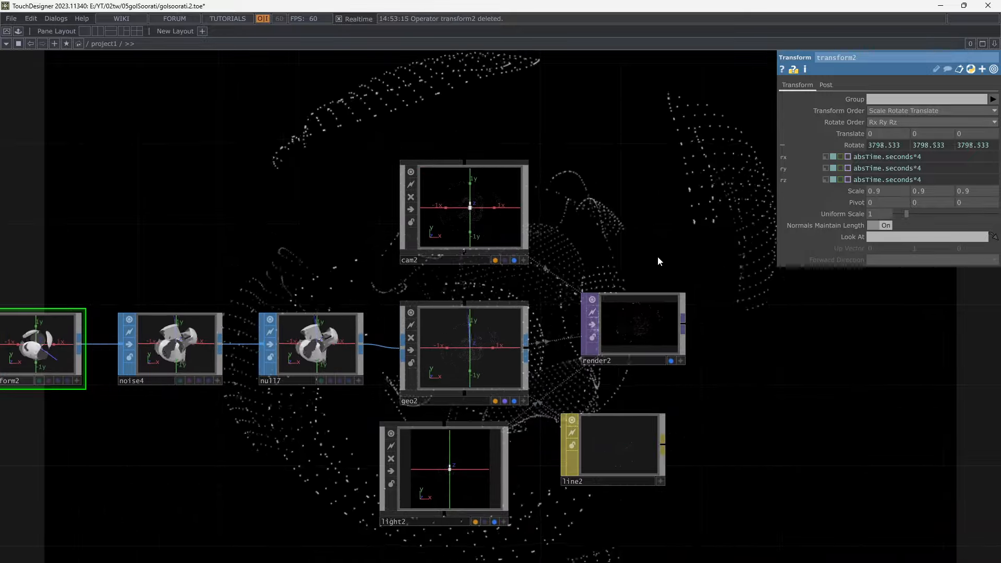
{"action": "left_click_drag", "start_coordinate": [708, 304], "coordinate": [387, 392]}
{"action": "scroll", "coordinate": [434, 368], "scroll_direction": "up", "scroll_amount": 3}
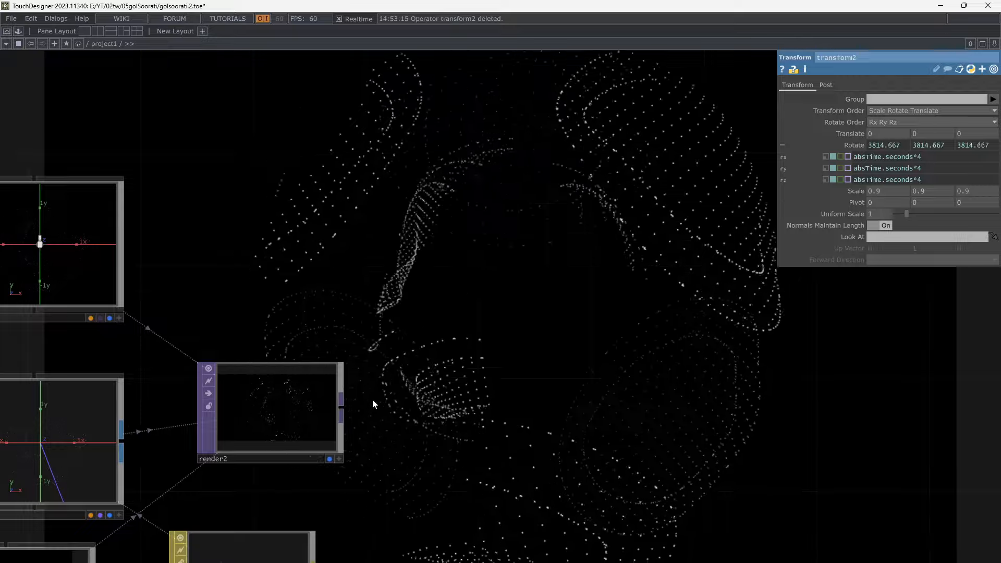
{"action": "key", "text": "Tab"}
{"action": "type", "text": "f"}
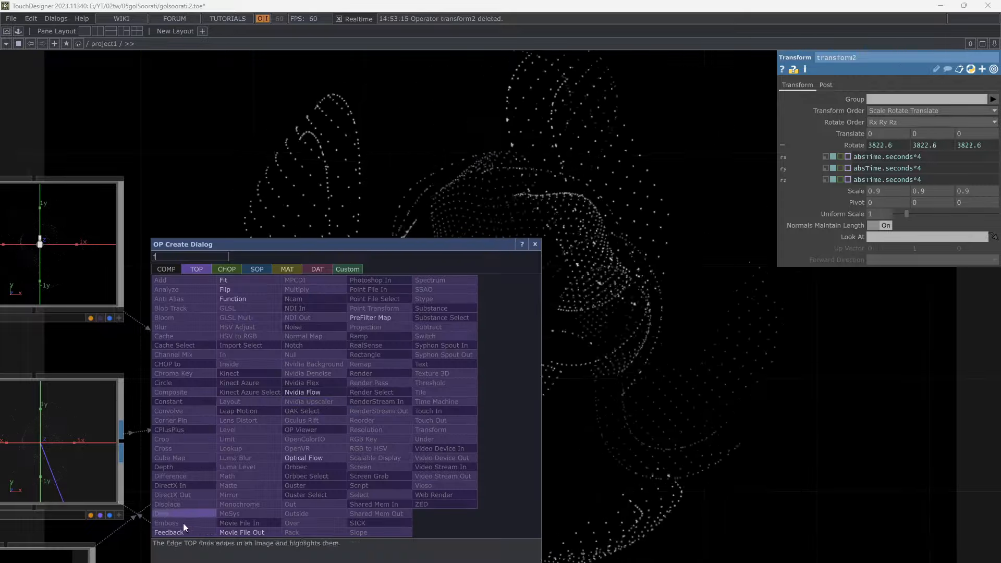
{"action": "left_click", "coordinate": [170, 533]}
{"action": "left_click", "coordinate": [440, 300]}
{"action": "left_click_drag", "start_coordinate": [537, 298], "coordinate": [508, 291]}
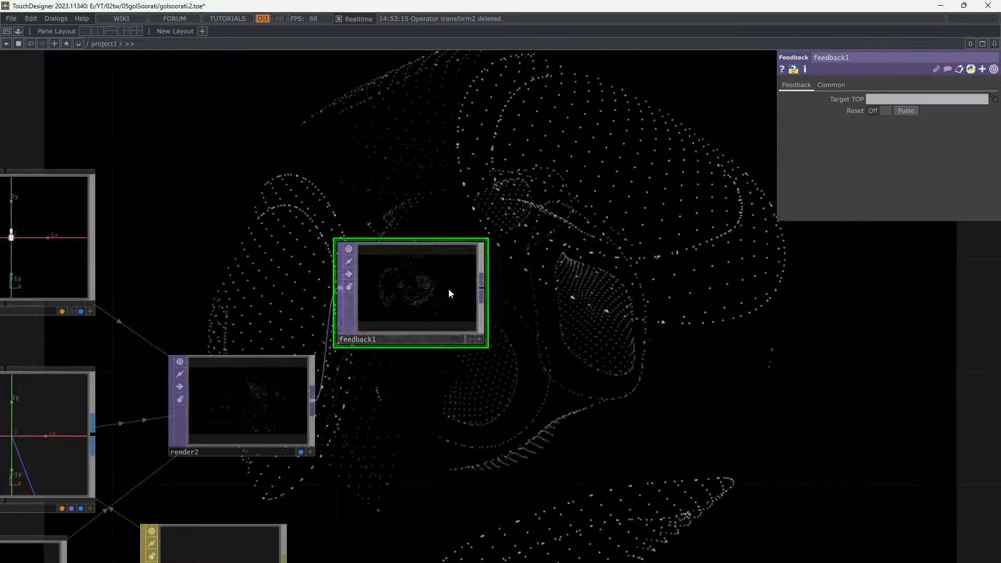
- Move the Feedback TOP slightly upward and append a Level TOP to its output
{"action": "left_click_drag", "start_coordinate": [449, 289], "coordinate": [464, 266]}
{"action": "left_click", "coordinate": [480, 262]}
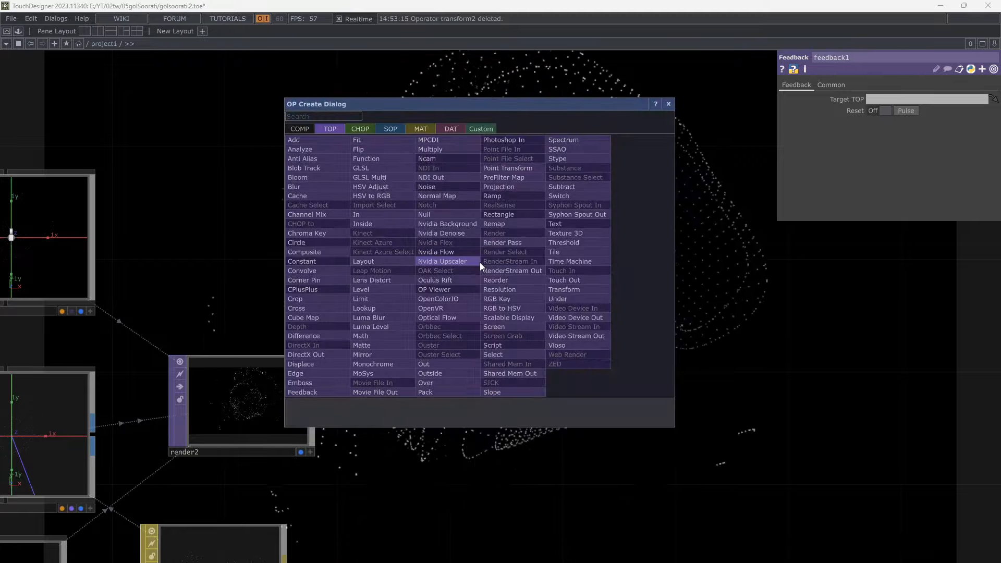
{"action": "left_click", "coordinate": [389, 290]}
{"action": "left_click", "coordinate": [574, 271]}
- Append an Add TOP to the Level TOP and wire the Render TOP into its second input
{"action": "left_click", "coordinate": [649, 261]}
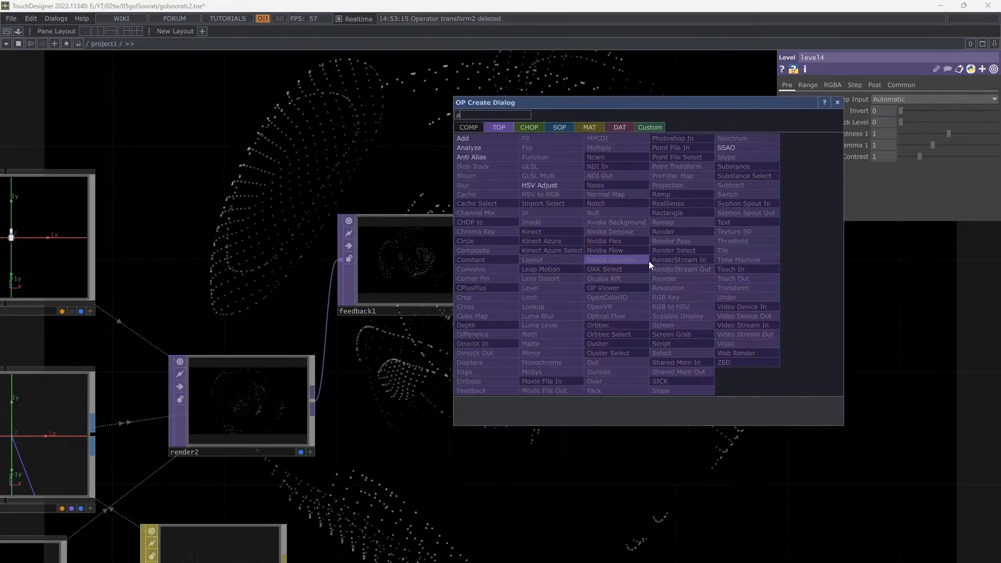
{"action": "type", "text": "ad"}
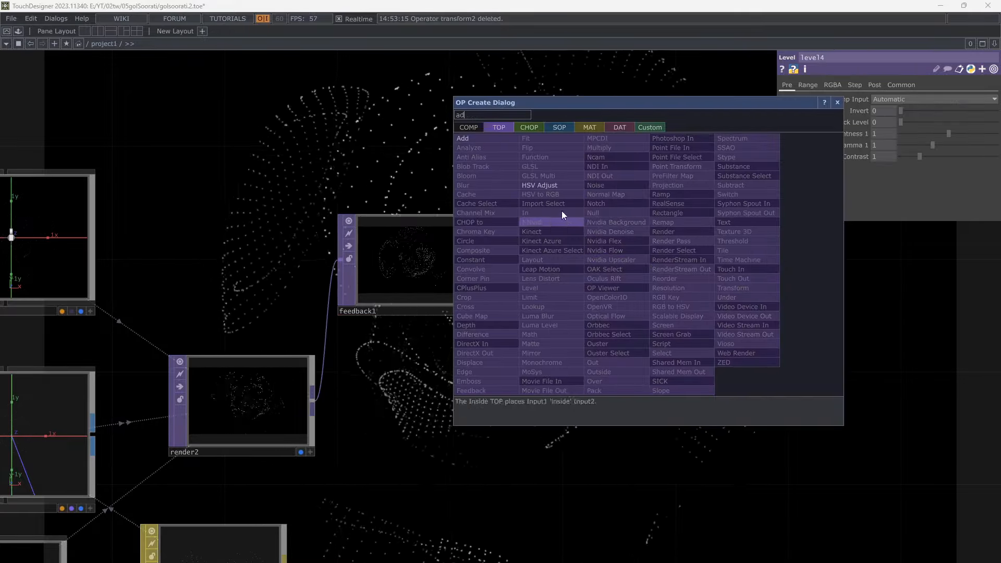
{"action": "left_click", "coordinate": [469, 138]}
{"action": "left_click", "coordinate": [777, 346]}
{"action": "left_click", "coordinate": [704, 356]}
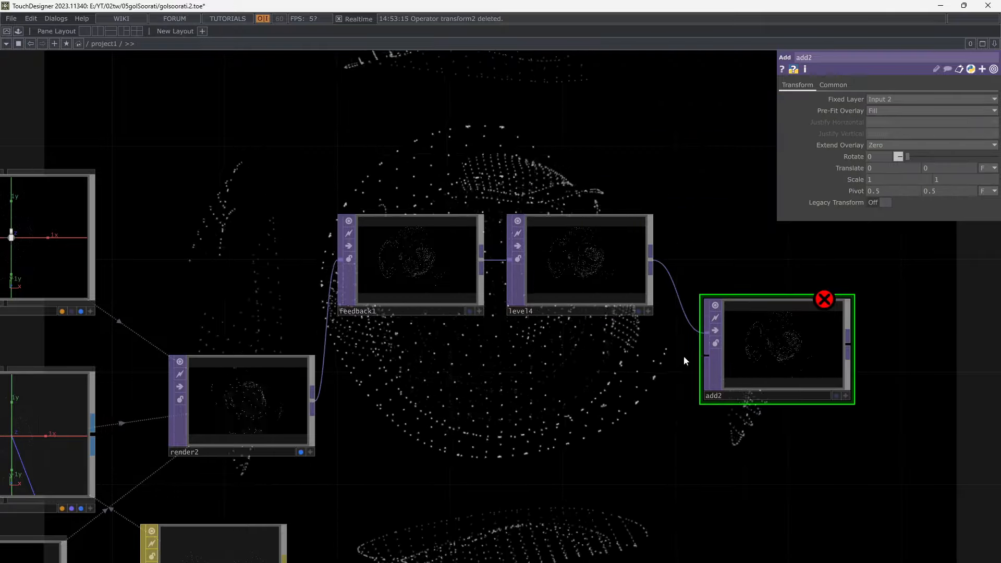
{"action": "left_click", "coordinate": [340, 405]}
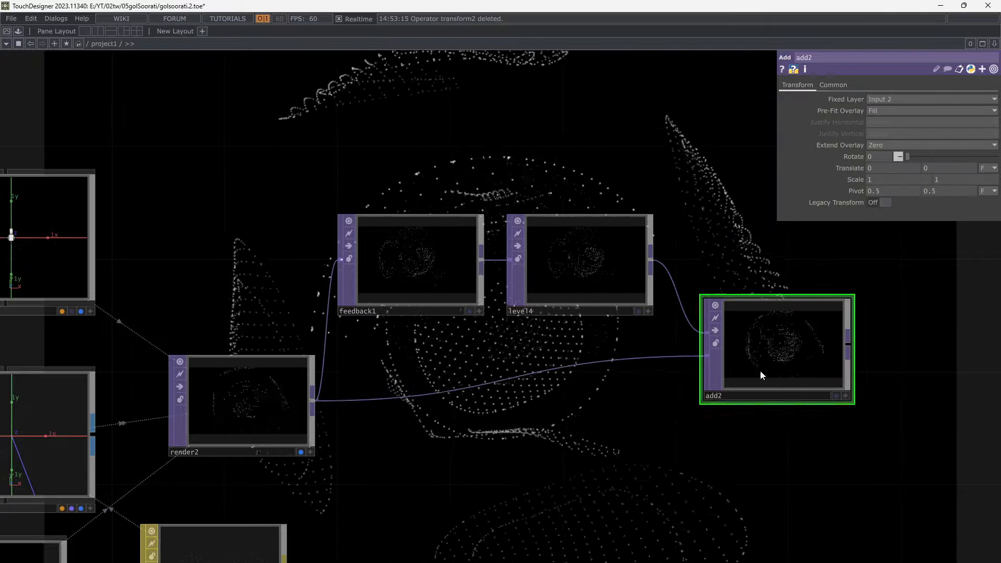
- Make the Add TOP the Feedback TOP's target and lower the Level TOP's post opacity to 0.918
{"action": "left_click", "coordinate": [584, 251]}
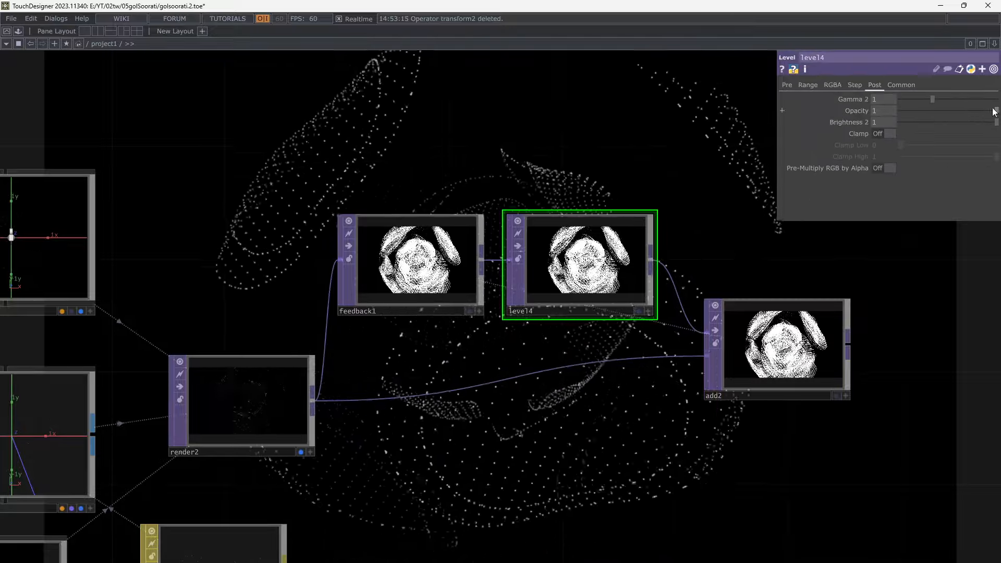
{"action": "left_click_drag", "start_coordinate": [997, 110], "coordinate": [991, 111]}
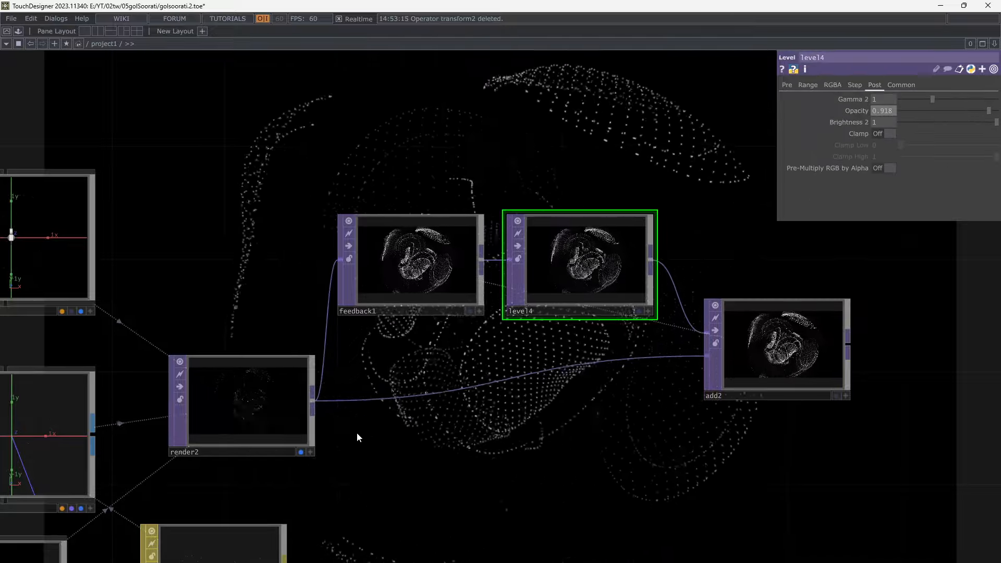
- Append a Null TOP far beyond the Add TOP and display it as the network background instead of the Render TOP
{"action": "left_click", "coordinate": [300, 451]}
{"action": "left_click_drag", "start_coordinate": [584, 463], "coordinate": [98, 488]}
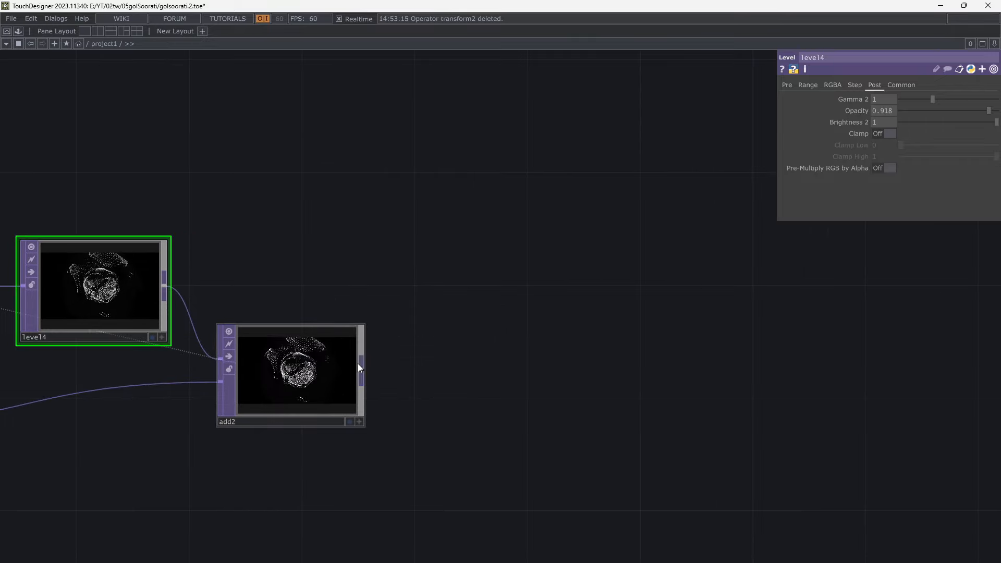
{"action": "right_click", "coordinate": [363, 369]}
{"action": "type", "text": "nu"}
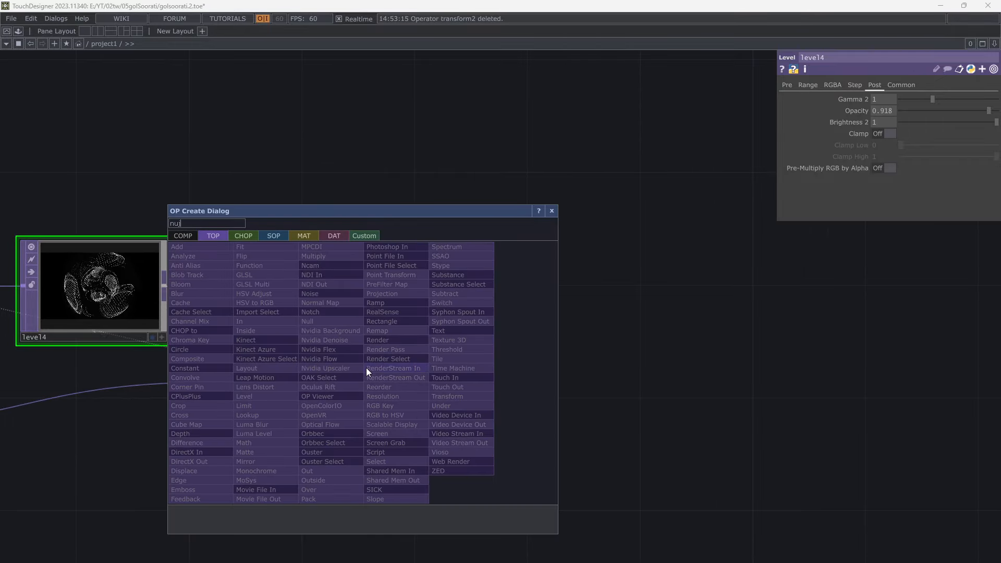
{"action": "left_click", "coordinate": [323, 324]}
{"action": "left_click", "coordinate": [843, 390]}
{"action": "scroll", "coordinate": [708, 415], "scroll_direction": "down", "scroll_amount": 2}
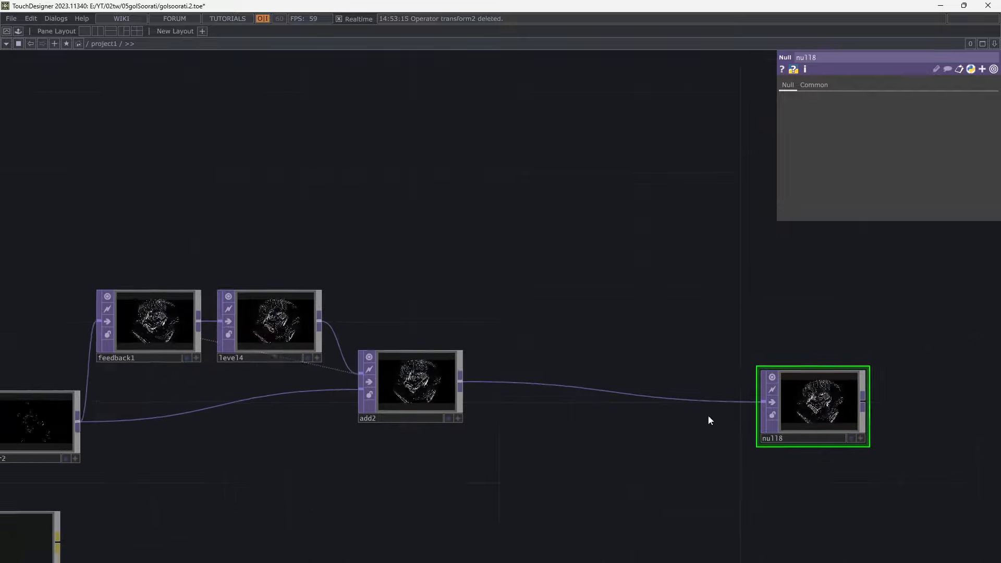
{"action": "left_click", "coordinate": [760, 457]}
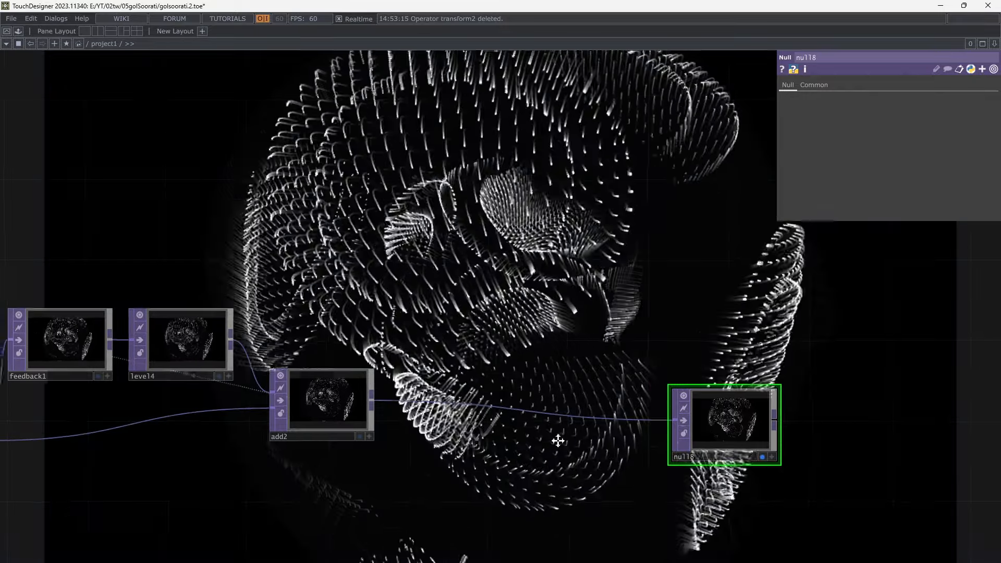
- Insert a second Null TOP on the wire between the Add TOP and the final Null TOP
{"action": "scroll", "coordinate": [589, 395], "scroll_direction": "up", "scroll_amount": 2}
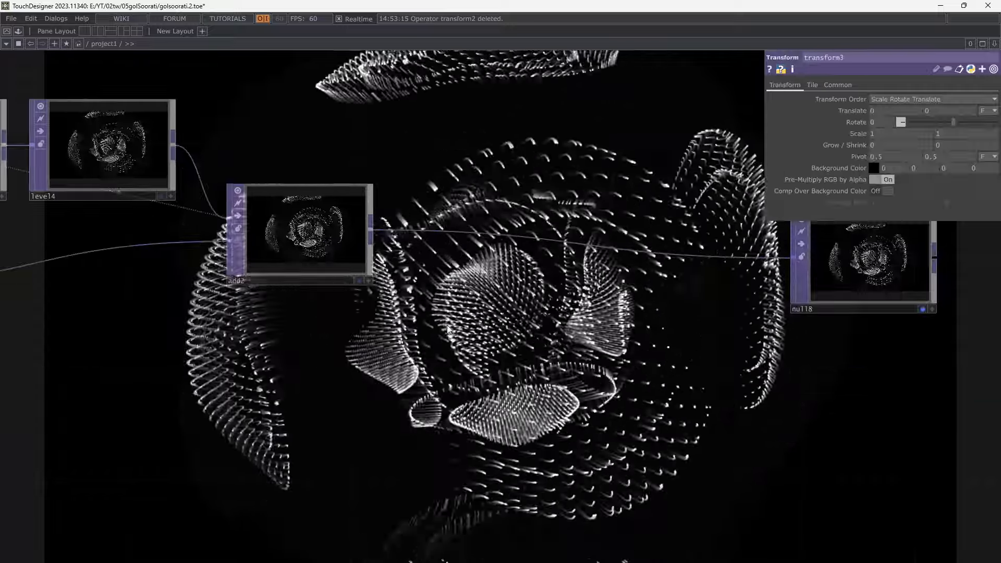
{"action": "left_click_drag", "start_coordinate": [396, 371], "coordinate": [375, 429]}
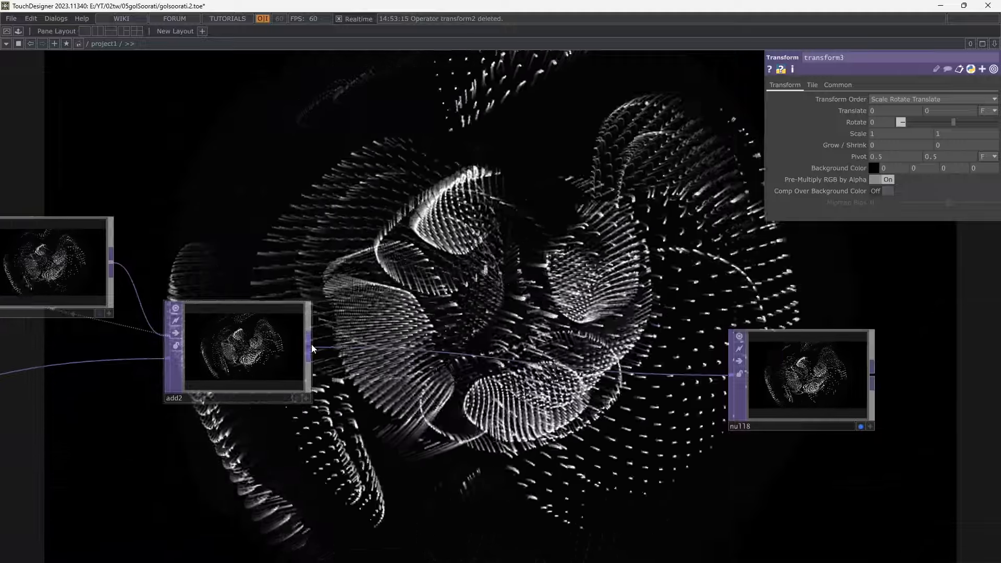
{"action": "right_click", "coordinate": [312, 344]}
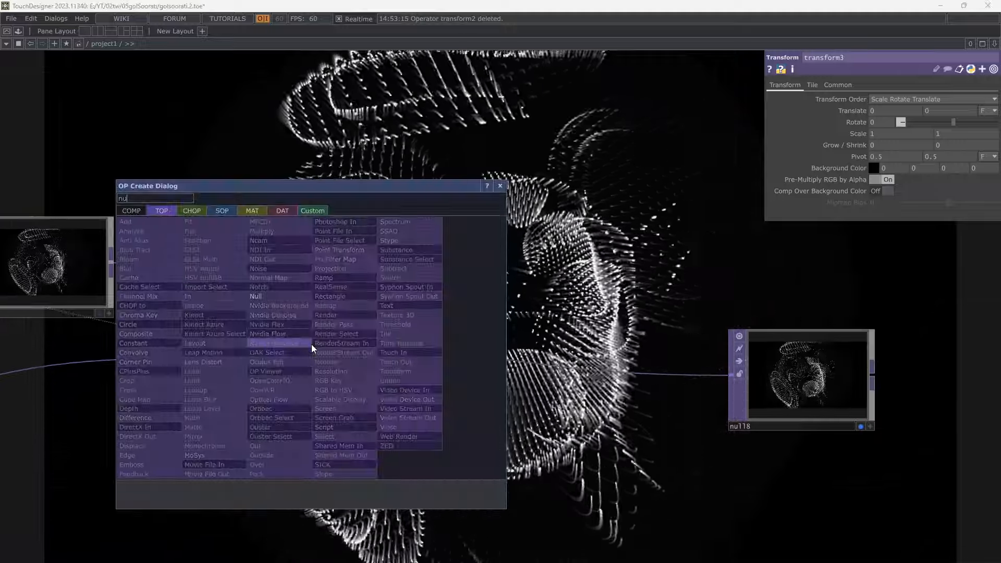
{"action": "type", "text": "nul"}
{"action": "left_click", "coordinate": [289, 299]}
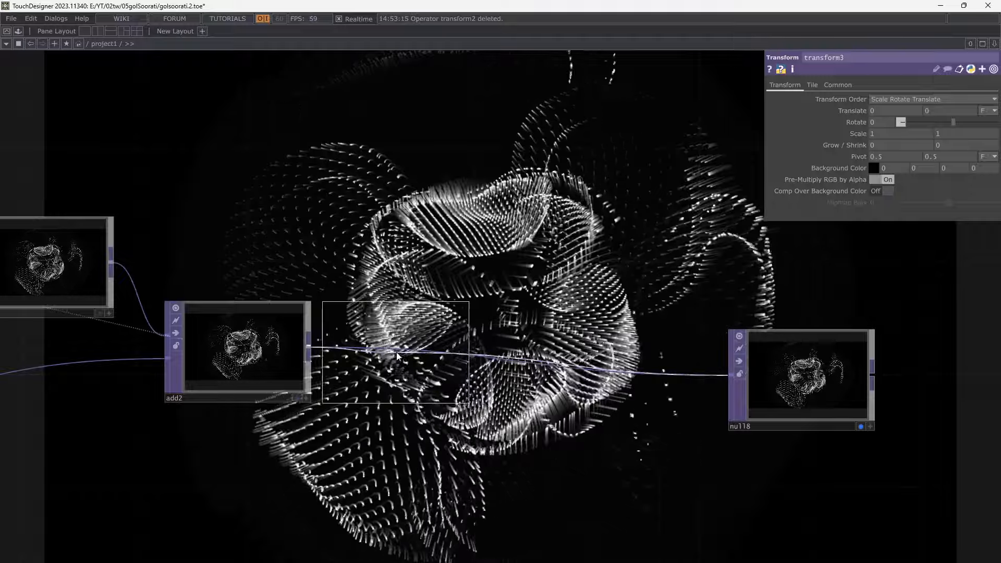
{"action": "left_click", "coordinate": [409, 353]}
- Move the final Null TOP farther along the chain, level with the other Null TOP, and turn off its background display
{"action": "scroll", "coordinate": [464, 419], "scroll_direction": "down", "scroll_amount": 3}
{"action": "left_click_drag", "start_coordinate": [508, 433], "coordinate": [369, 430]}
{"action": "left_click_drag", "start_coordinate": [585, 417], "coordinate": [806, 404]}
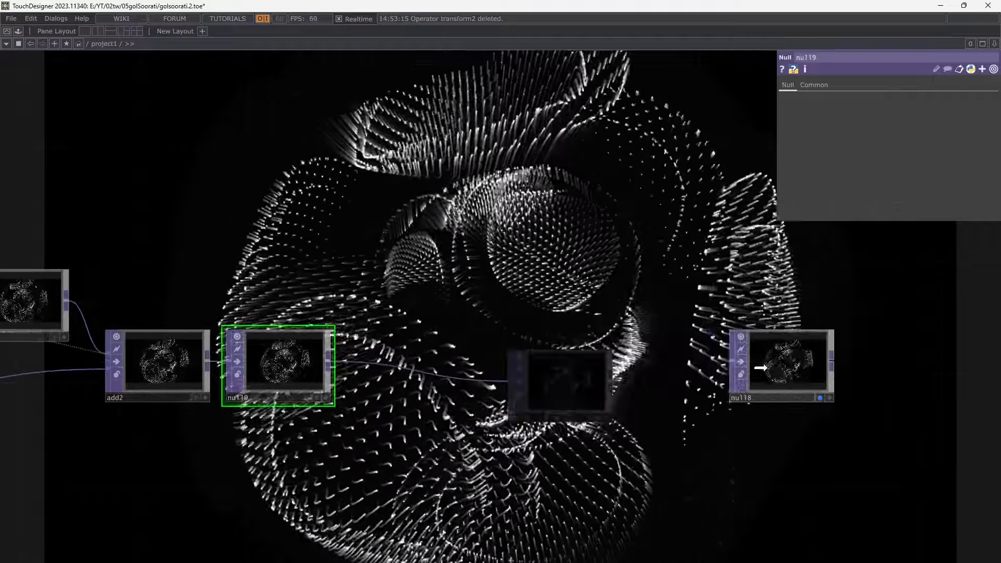
{"action": "left_click", "coordinate": [820, 397]}
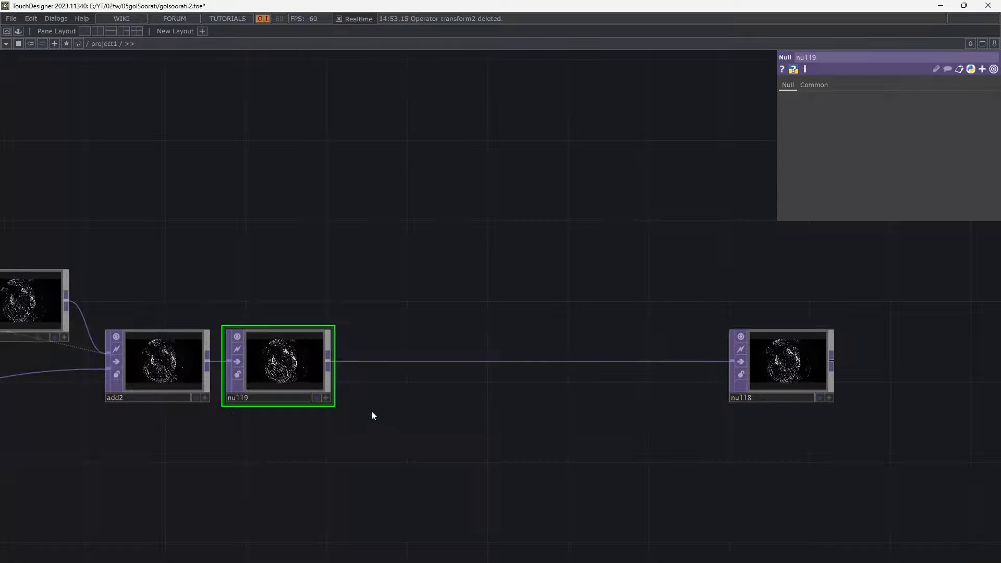
- Create a Blur TOP below the chain and feed it from the Null TOP that follows the Add TOP
{"action": "scroll", "coordinate": [372, 411], "scroll_direction": "up", "scroll_amount": 2}
{"action": "key", "text": "Tab"}
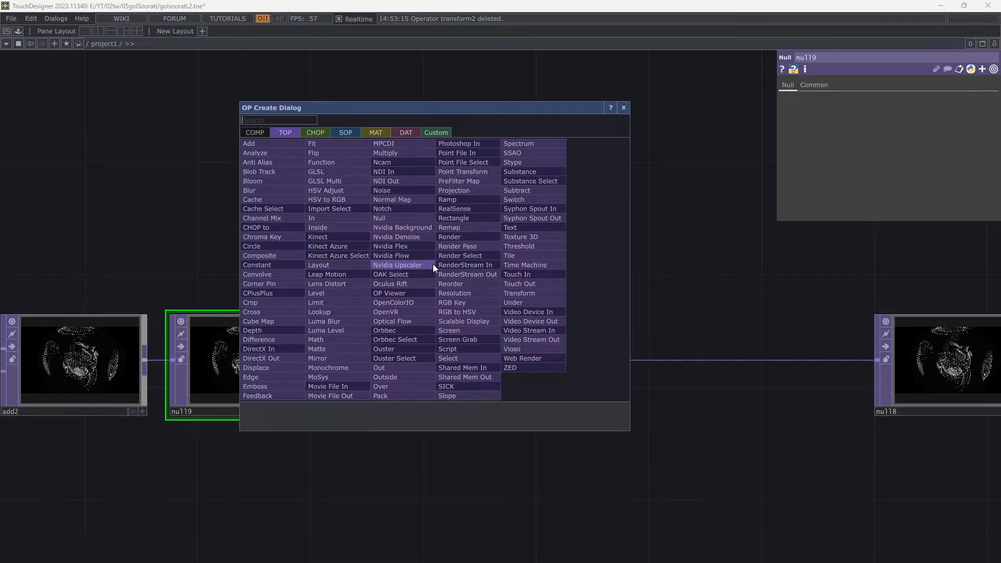
{"action": "type", "text": "blu"}
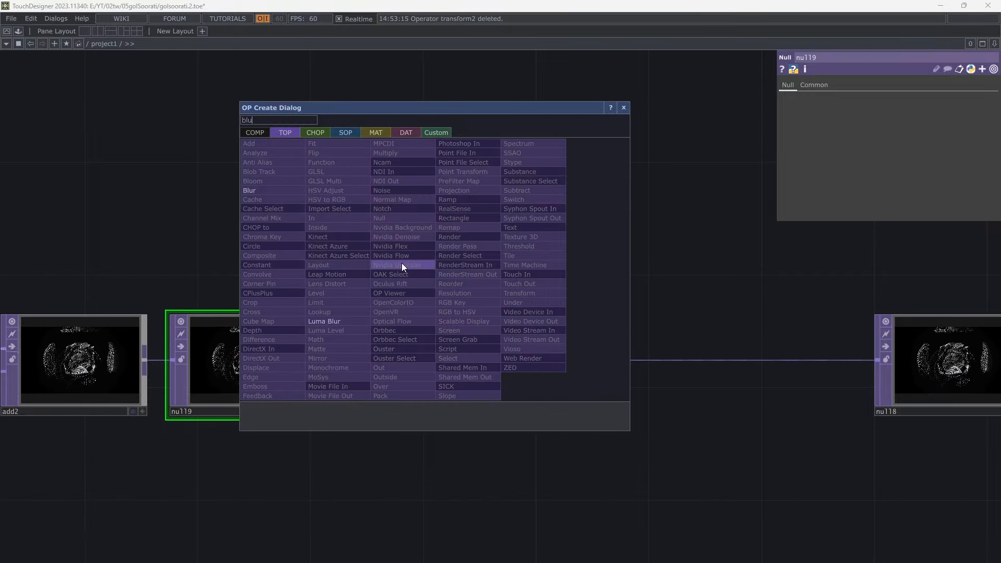
{"action": "left_click", "coordinate": [274, 190]}
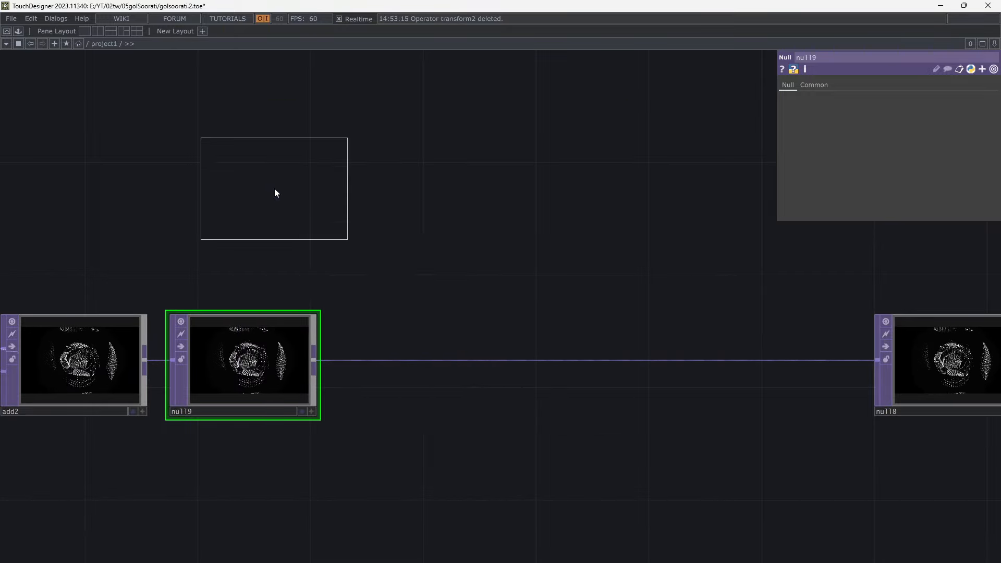
{"action": "left_click", "coordinate": [441, 482]}
{"action": "left_click_drag", "start_coordinate": [335, 494], "coordinate": [309, 393]}
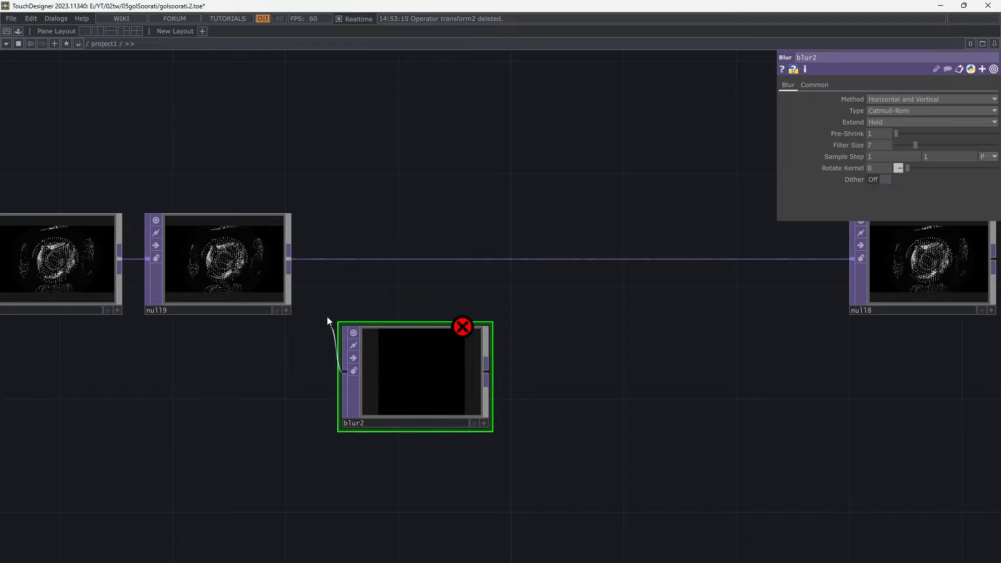
{"action": "left_click_drag", "start_coordinate": [327, 317], "coordinate": [289, 259]}
{"action": "left_click_drag", "start_coordinate": [450, 330], "coordinate": [422, 388]}
{"action": "scroll", "coordinate": [453, 439], "scroll_direction": "up", "scroll_amount": 4}
{"action": "left_click_drag", "start_coordinate": [495, 420], "coordinate": [495, 402]}
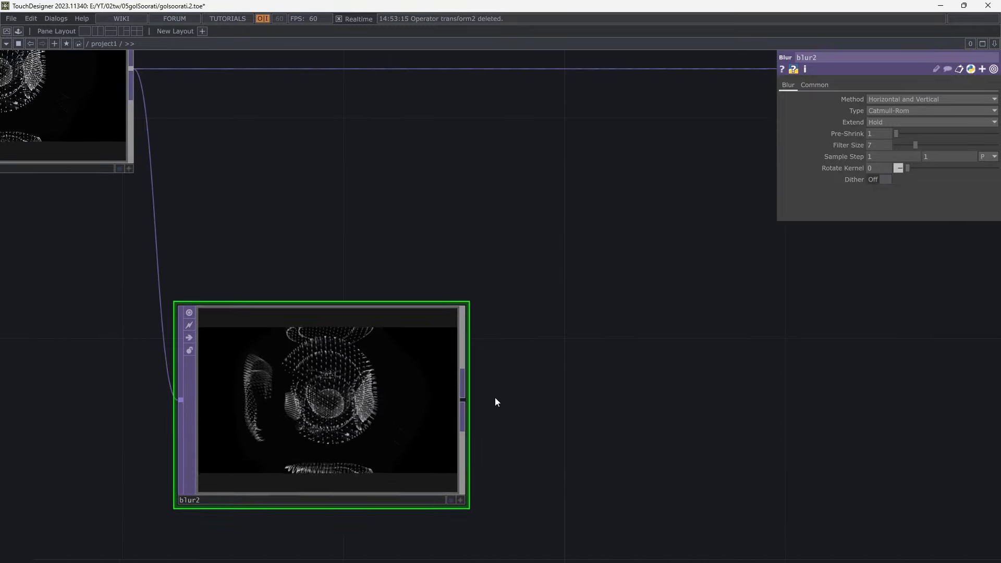
- Append a Transform TOP to the output of the Blur TOP
{"action": "left_click", "coordinate": [464, 398]}
{"action": "type", "text": "tra"}
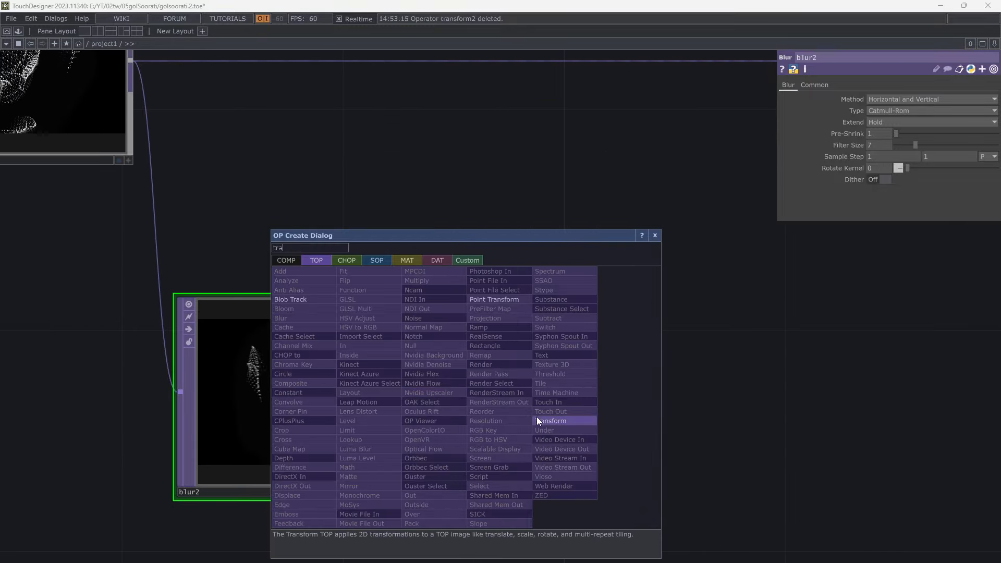
{"action": "left_click", "coordinate": [540, 421]}
{"action": "left_click", "coordinate": [714, 391]}
- Strengthen the blur of the Blur TOP below the chain so the points soften noticeably
{"action": "scroll", "coordinate": [365, 412], "scroll_direction": "up", "scroll_amount": 3}
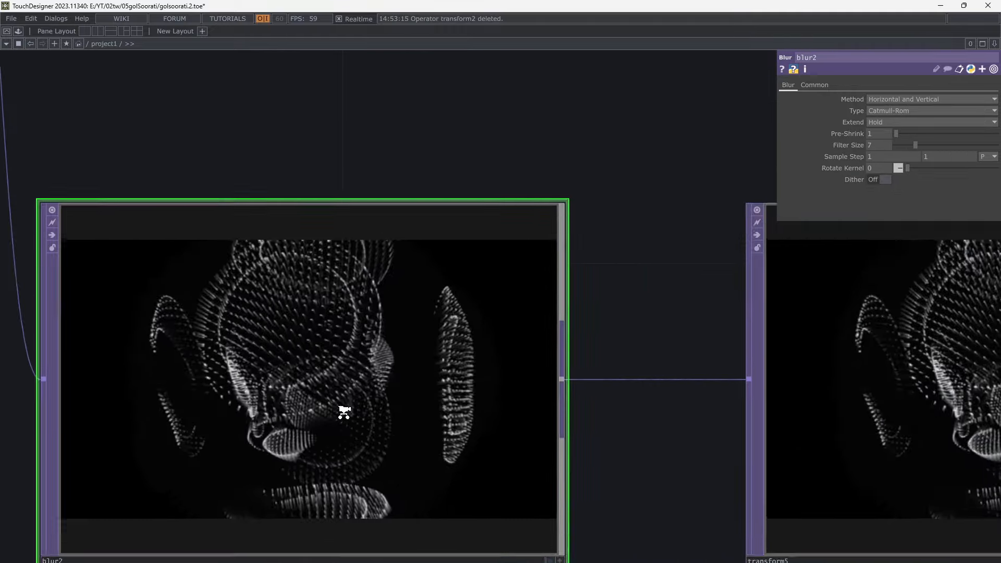
{"action": "scroll", "coordinate": [343, 412], "scroll_direction": "up", "scroll_amount": 1}
{"action": "left_click_drag", "start_coordinate": [902, 136], "coordinate": [922, 142]}
{"action": "scroll", "coordinate": [678, 303], "scroll_direction": "down", "scroll_amount": 3}
{"action": "scroll", "coordinate": [678, 303], "scroll_direction": "down", "scroll_amount": 1}
- Scale the new Transform TOP to 1.3 in both directions
{"action": "left_click_drag", "start_coordinate": [663, 299], "coordinate": [414, 321]}
{"action": "left_click", "coordinate": [588, 355]}
{"action": "middle_click_drag", "start_coordinate": [865, 134], "coordinate": [886, 134]}
{"action": "scroll", "coordinate": [678, 360], "scroll_direction": "up", "scroll_amount": 4}
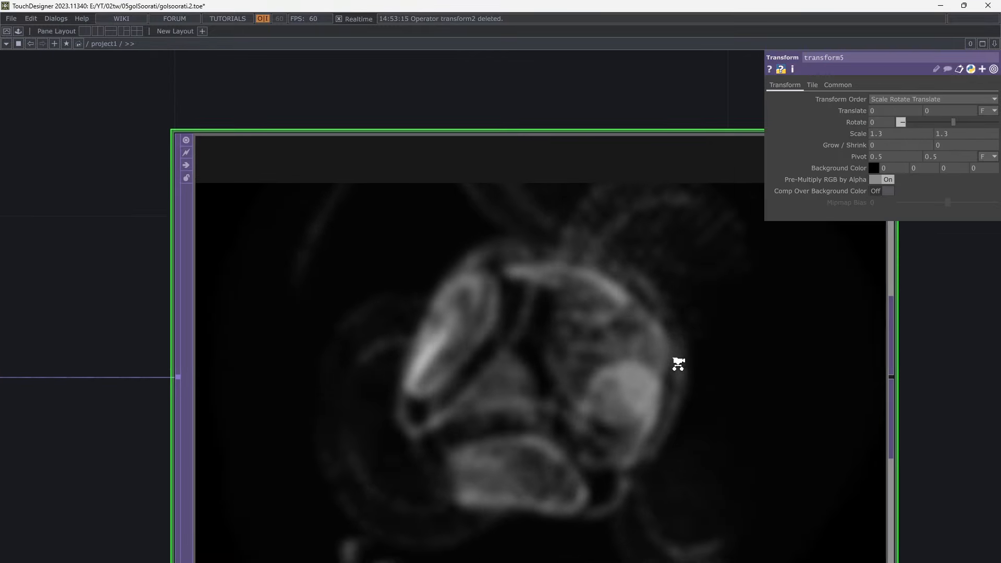
{"action": "scroll", "coordinate": [606, 438], "scroll_direction": "down", "scroll_amount": 5}
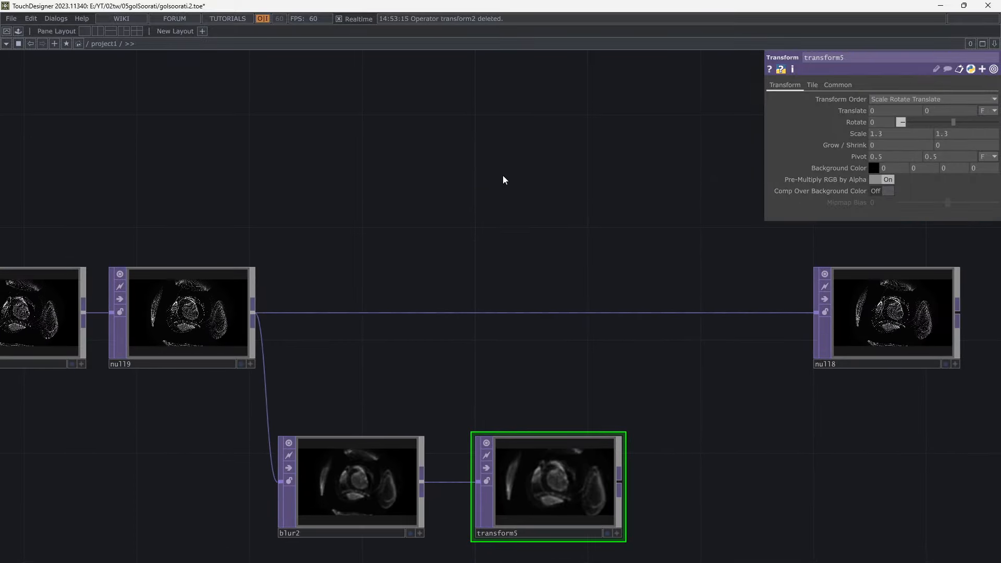
- Create a Bloom TOP above the chain and feed it from the Null TOP that follows the Add TOP
{"action": "key", "text": "Tab"}
{"action": "type", "text": "b"}
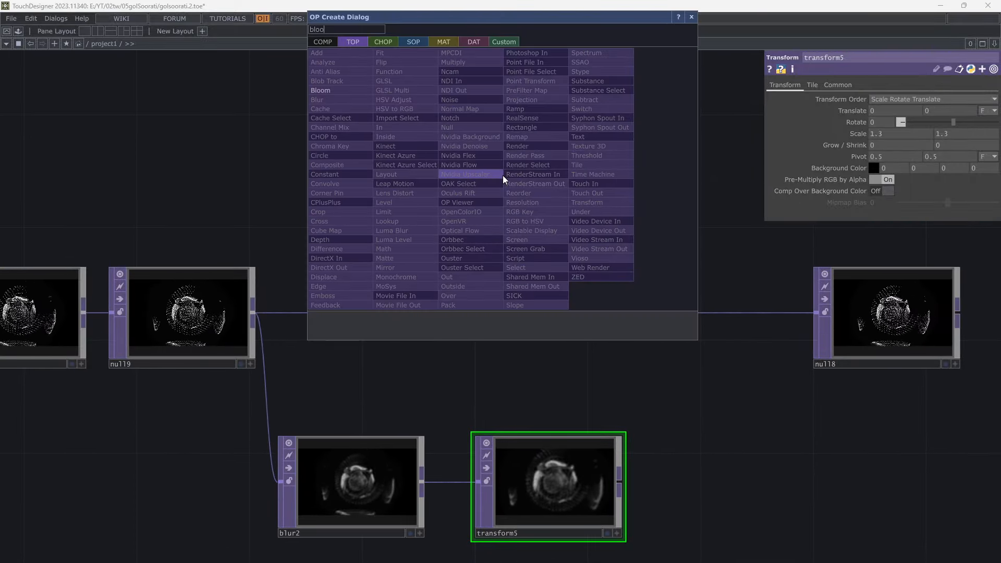
{"action": "key", "text": "Escape"}
{"action": "left_click", "coordinate": [302, 171]}
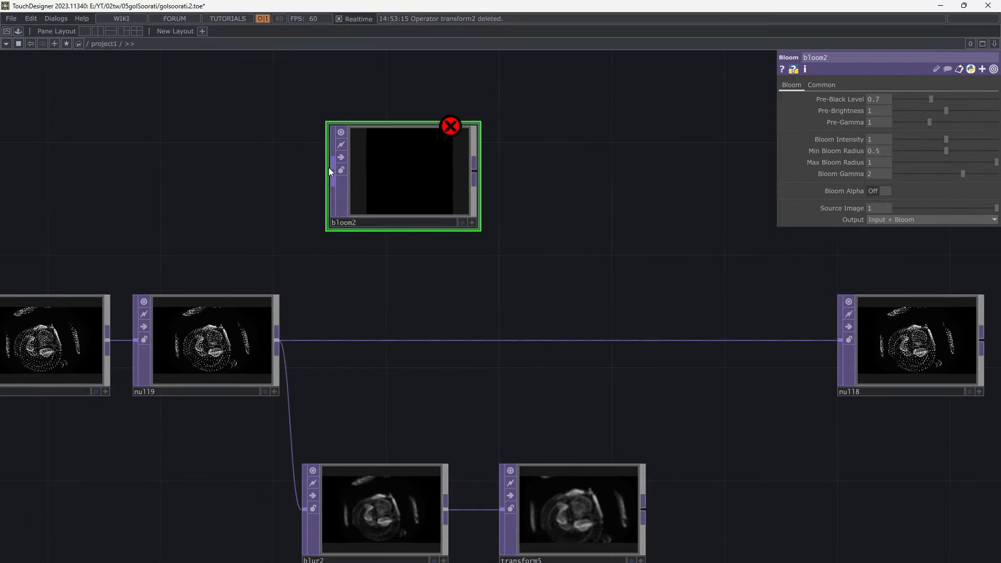
{"action": "left_click_drag", "start_coordinate": [331, 170], "coordinate": [278, 340]}
{"action": "left_click_drag", "start_coordinate": [434, 201], "coordinate": [436, 255]}
- Set the Bloom TOP's Min Bloom Radius to 0.199 and Max Bloom Radius to 0.472
{"action": "scroll", "coordinate": [416, 233], "scroll_direction": "up", "scroll_amount": 6}
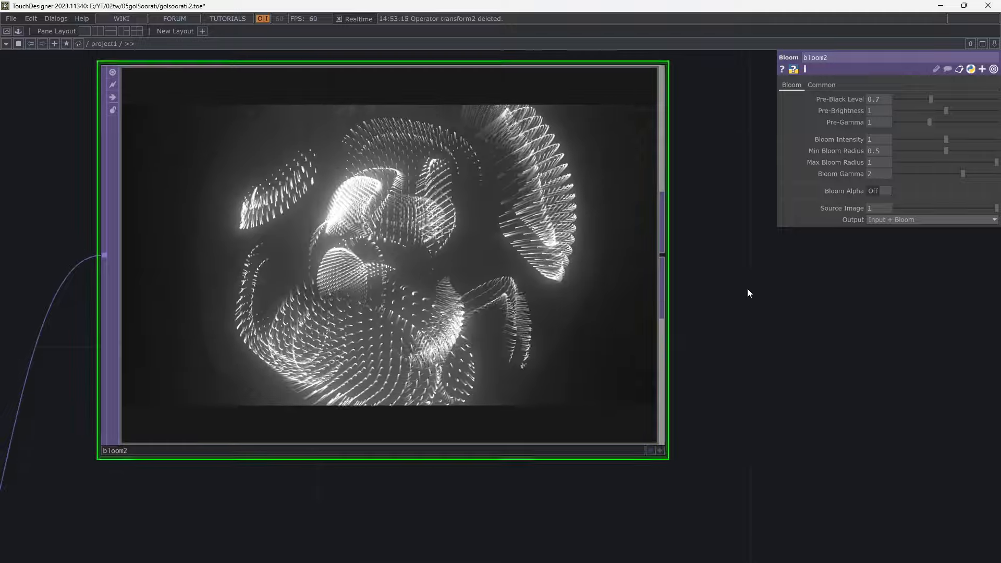
{"action": "scroll", "coordinate": [755, 307], "scroll_direction": "up", "scroll_amount": 2}
{"action": "middle_click_drag", "start_coordinate": [749, 307], "coordinate": [724, 311]}
{"action": "left_click_drag", "start_coordinate": [724, 312], "coordinate": [830, 359]}
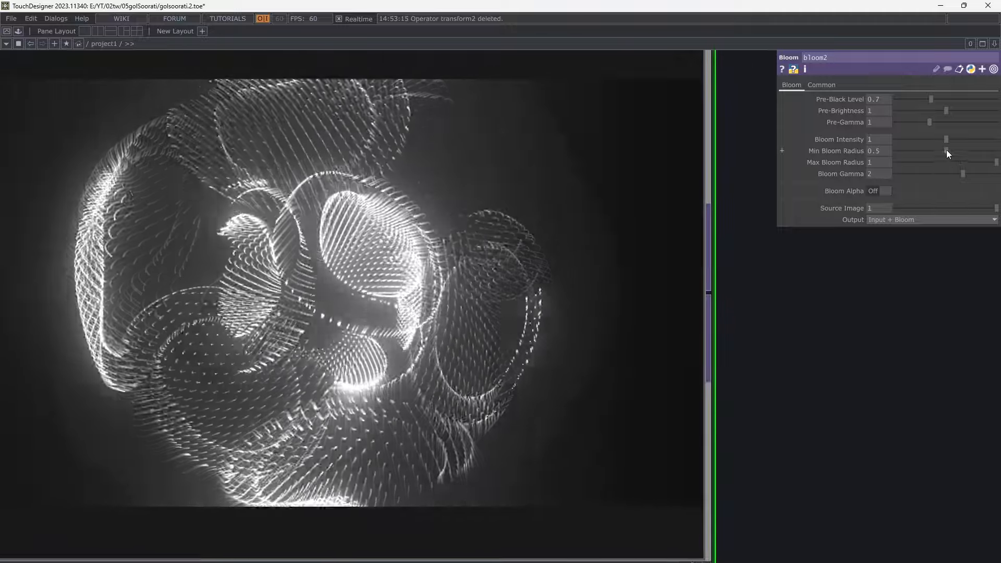
{"action": "left_click_drag", "start_coordinate": [946, 151], "coordinate": [915, 154]}
{"action": "left_click_drag", "start_coordinate": [977, 162], "coordinate": [944, 161]}
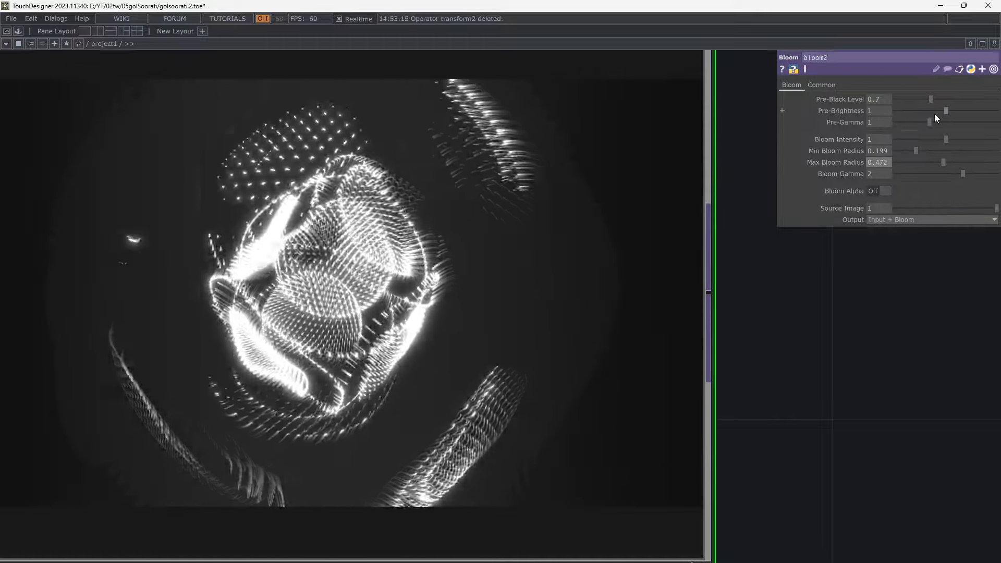
- Tune the Bloom TOP to a Pre-Black Level of 0.59 and a Bloom Gamma of 1.27
{"action": "mouse_move", "coordinate": [931, 98]}
{"action": "left_mouse_down"}
{"action": "mouse_move", "coordinate": [962, 97]}
{"action": "mouse_move", "coordinate": [943, 97]}
{"action": "left_mouse_up"}
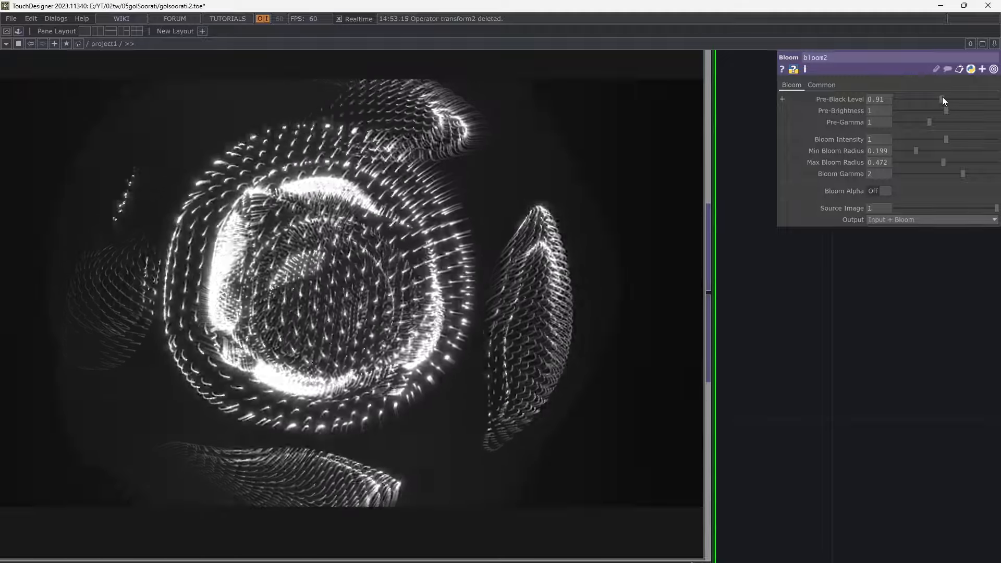
{"action": "left_click_drag", "start_coordinate": [963, 174], "coordinate": [948, 174]}
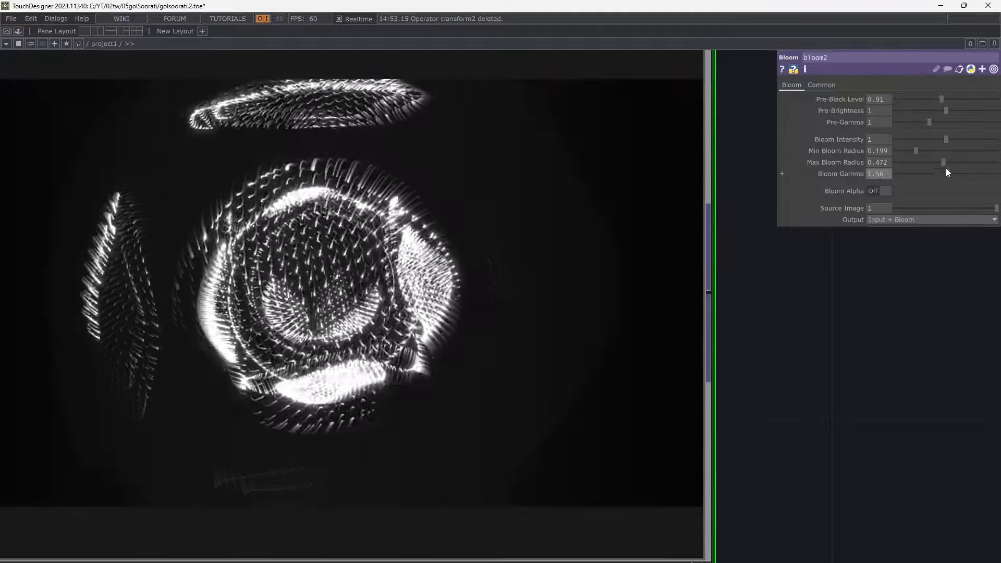
{"action": "left_click_drag", "start_coordinate": [935, 102], "coordinate": [926, 98]}
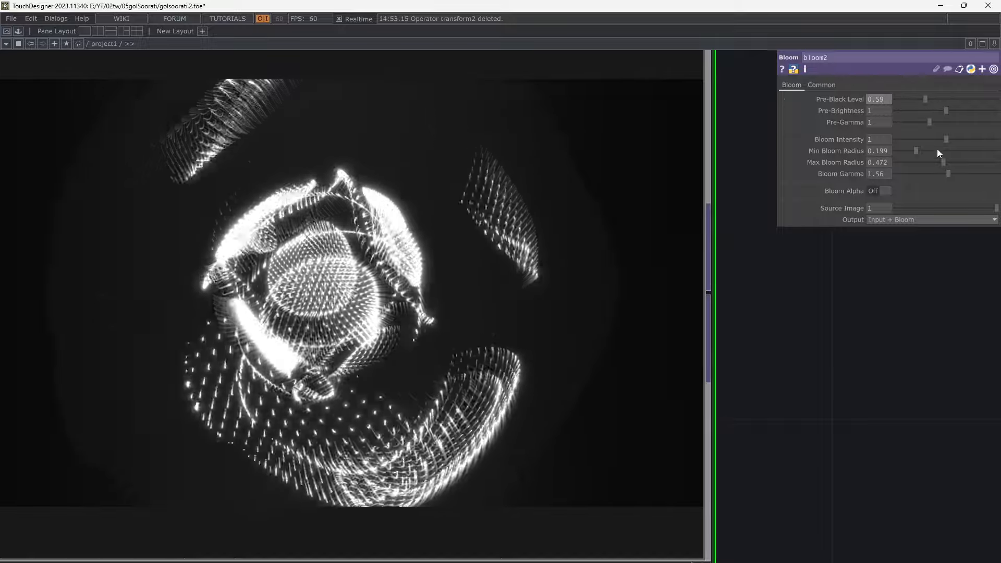
{"action": "left_click_drag", "start_coordinate": [945, 172], "coordinate": [940, 172]}
- Move the final Null TOP slightly farther along and create a Composite TOP between the Bloom TOP and that Null TOP
{"action": "scroll", "coordinate": [803, 281], "scroll_direction": "down", "scroll_amount": 5}
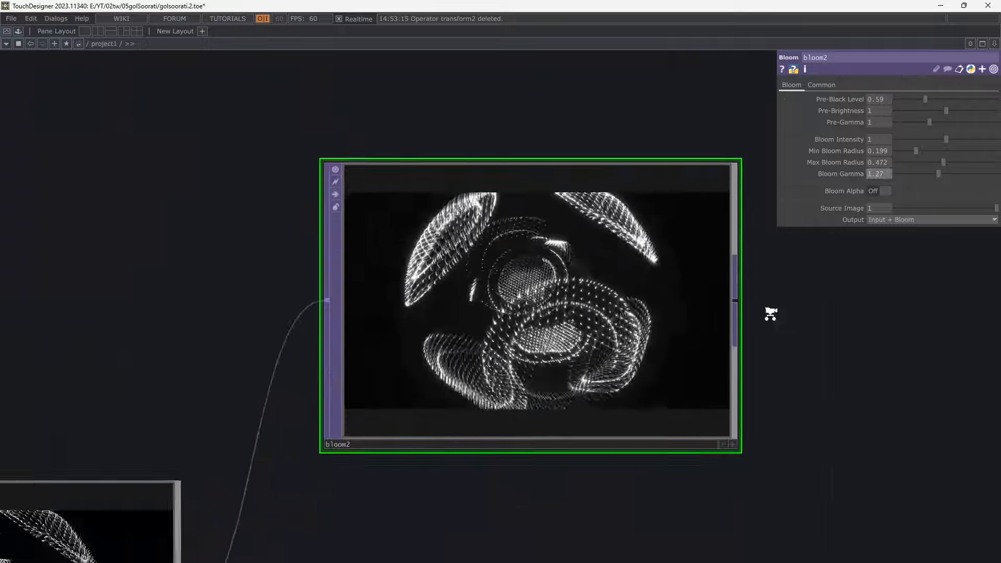
{"action": "scroll", "coordinate": [787, 318], "scroll_direction": "down", "scroll_amount": 3}
{"action": "left_click_drag", "start_coordinate": [809, 326], "coordinate": [424, 219]}
{"action": "scroll", "coordinate": [589, 217], "scroll_direction": "down", "scroll_amount": 3}
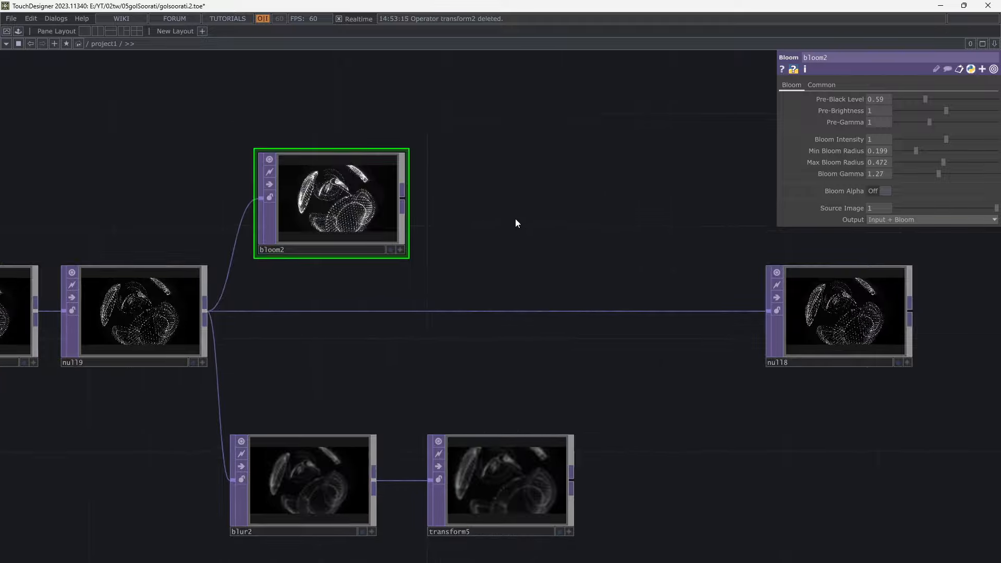
{"action": "left_click_drag", "start_coordinate": [801, 341], "coordinate": [857, 343]}
{"action": "key", "text": "Tab"}
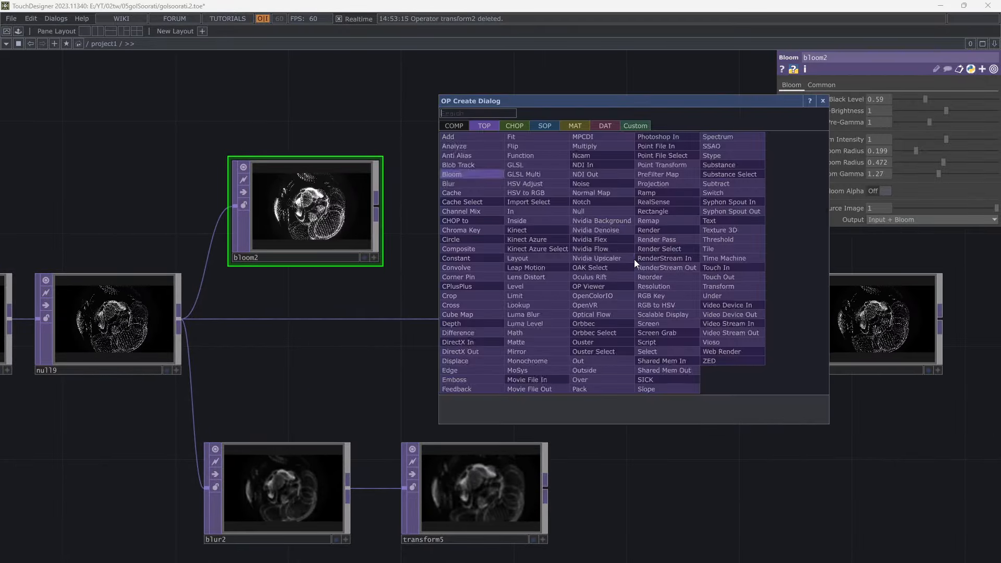
{"action": "type", "text": "c"}
{"action": "left_click", "coordinate": [485, 252]}
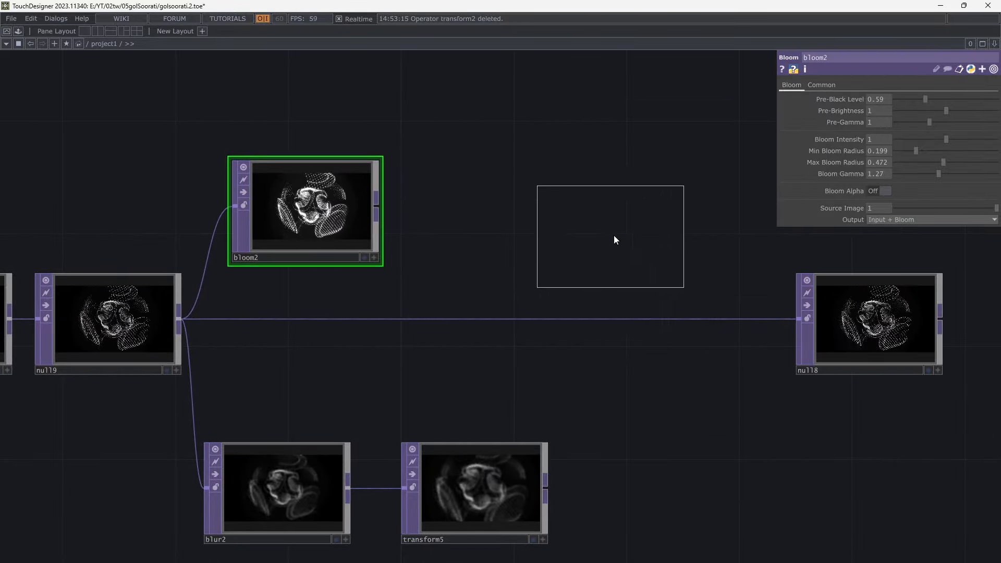
{"action": "left_click", "coordinate": [615, 236]}
- Feed the Composite TOP from the Bloom TOP, the Null TOP after the Add TOP, and the Transform TOP
{"action": "left_click", "coordinate": [376, 204]}
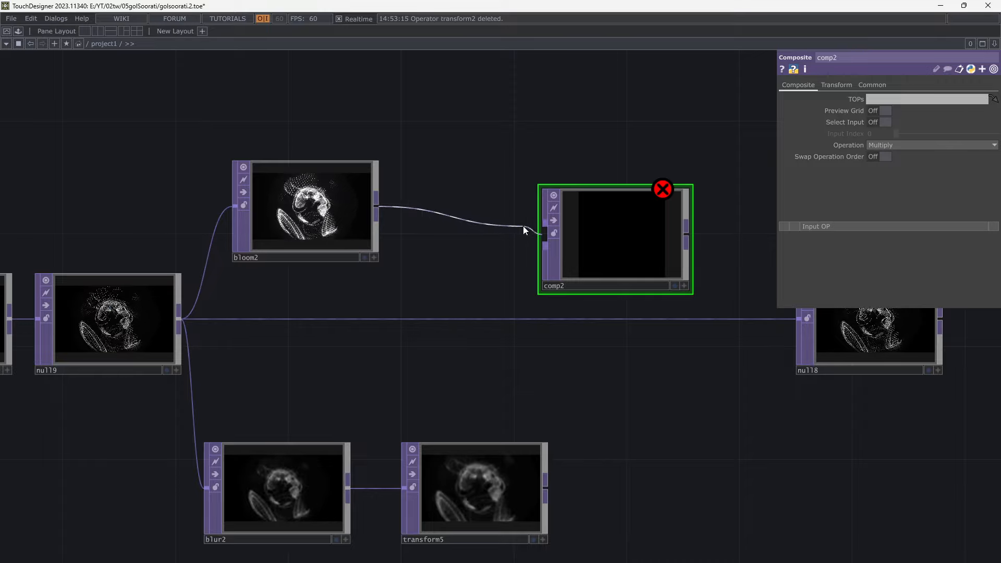
{"action": "left_click", "coordinate": [545, 235]}
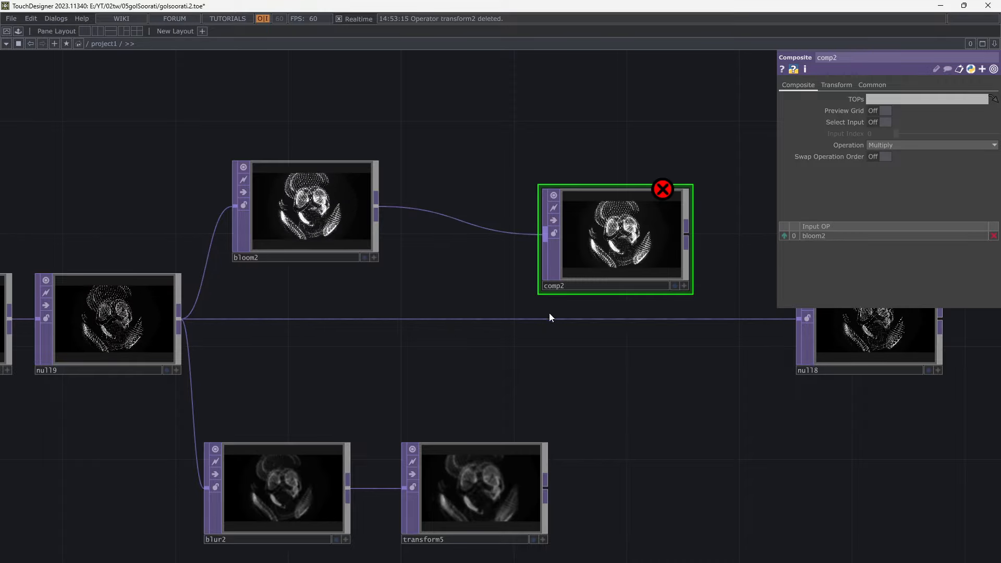
{"action": "left_click", "coordinate": [181, 320]}
{"action": "left_click", "coordinate": [544, 241]}
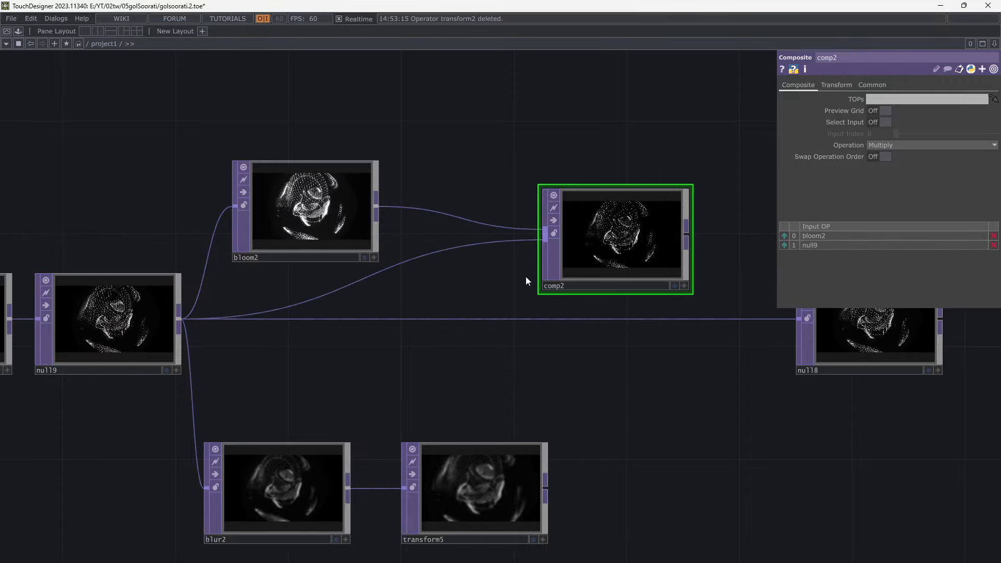
{"action": "left_click", "coordinate": [545, 490]}
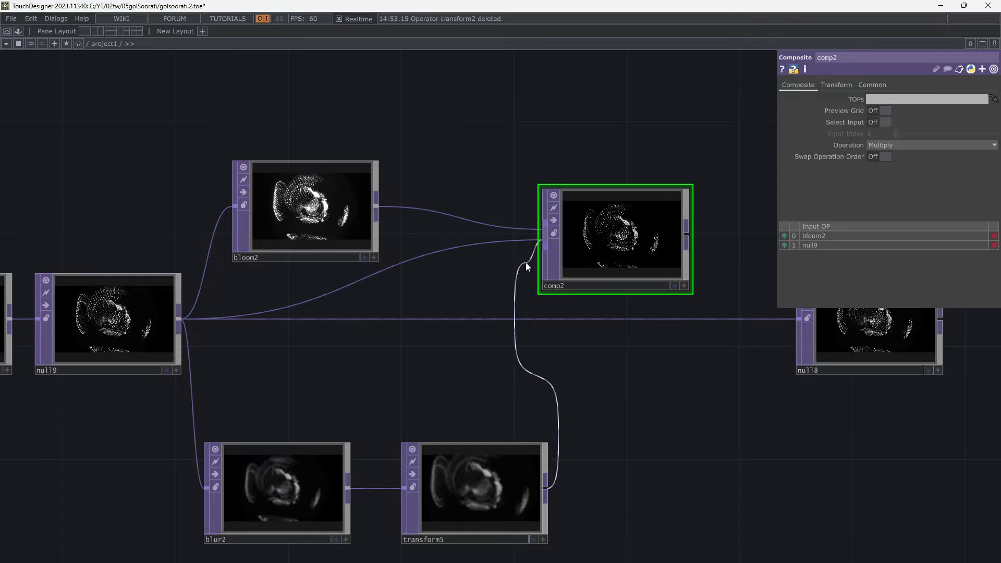
{"action": "left_click", "coordinate": [540, 264]}
{"action": "left_click_drag", "start_coordinate": [667, 230], "coordinate": [659, 261]}
- Set the Composite TOP's operation to Add
{"action": "scroll", "coordinate": [659, 261], "scroll_direction": "up", "scroll_amount": 3}
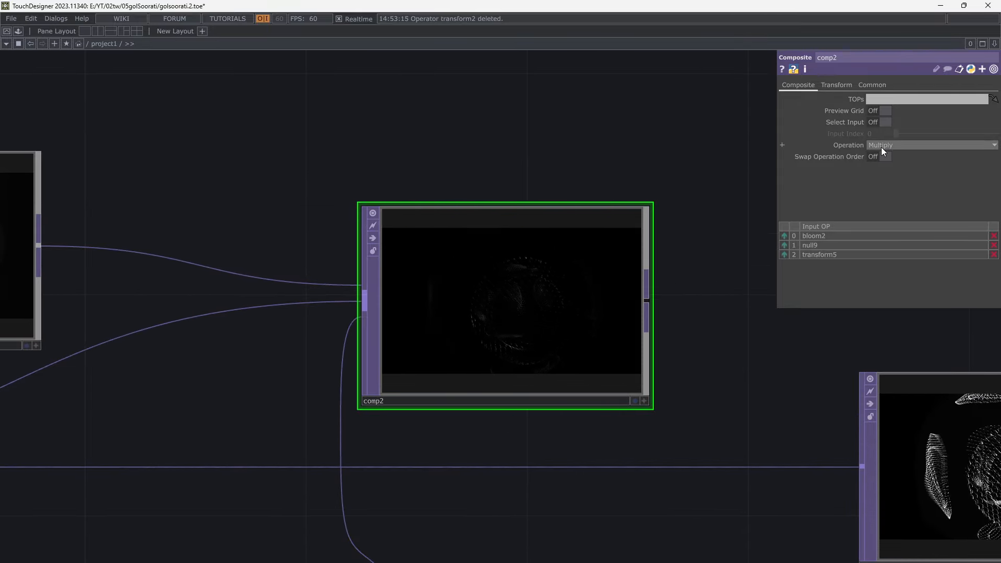
{"action": "left_click", "coordinate": [886, 142]}
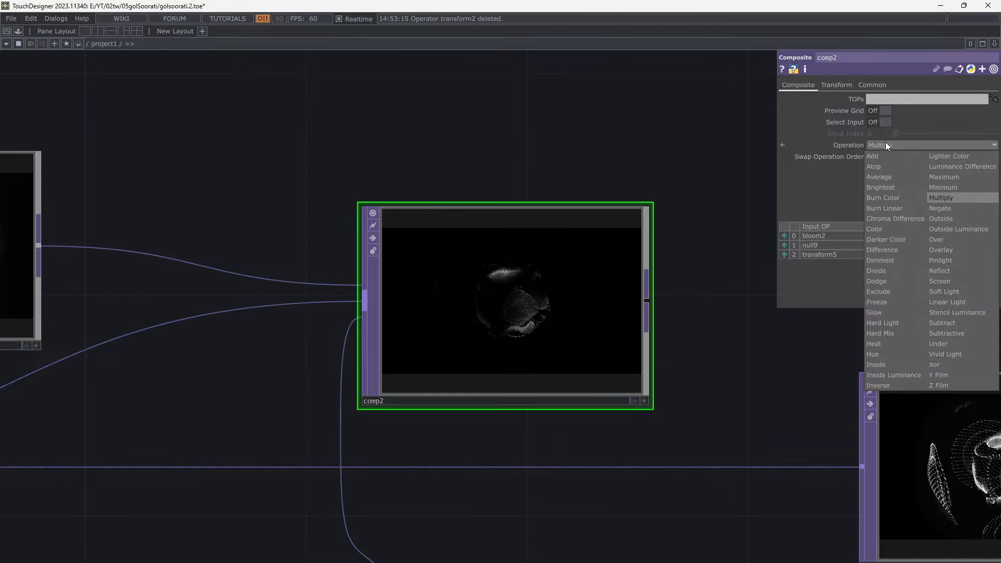
{"action": "left_click", "coordinate": [878, 152]}
{"action": "scroll", "coordinate": [532, 335], "scroll_direction": "up", "scroll_amount": 4}
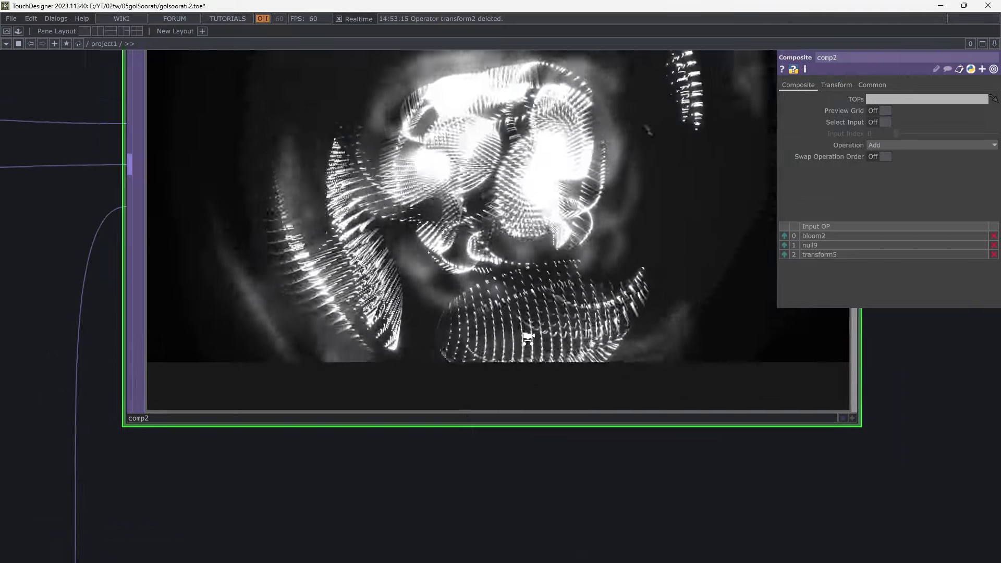
{"action": "scroll", "coordinate": [543, 291], "scroll_direction": "down", "scroll_amount": 3}
{"action": "scroll", "coordinate": [545, 292], "scroll_direction": "down", "scroll_amount": 3}
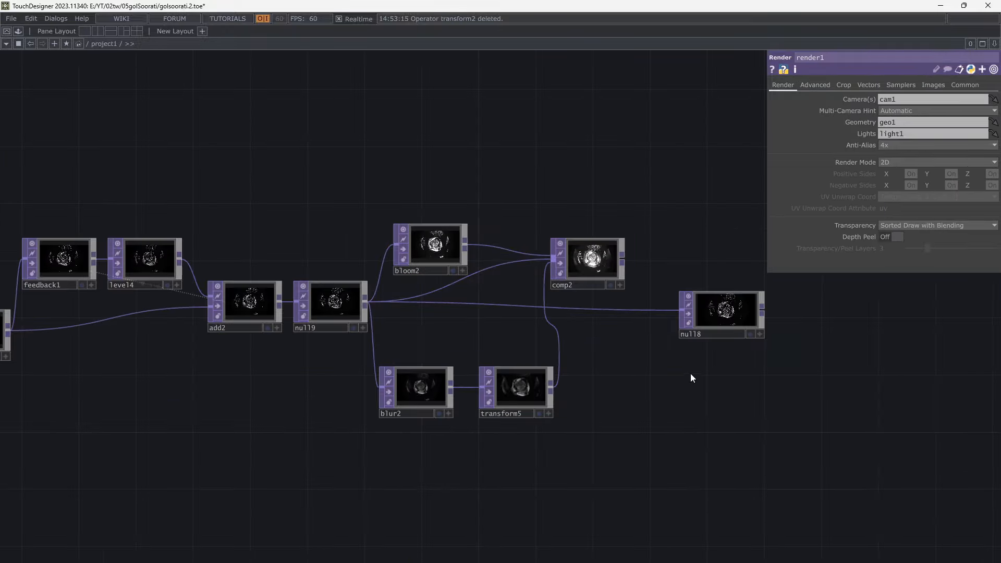
- Shift the whole operator group from the Feedback TOP onward farther from the Render TOP to open a gap
{"action": "scroll", "coordinate": [643, 271], "scroll_direction": "up", "scroll_amount": 3}
{"action": "scroll", "coordinate": [608, 258], "scroll_direction": "up", "scroll_amount": 5}
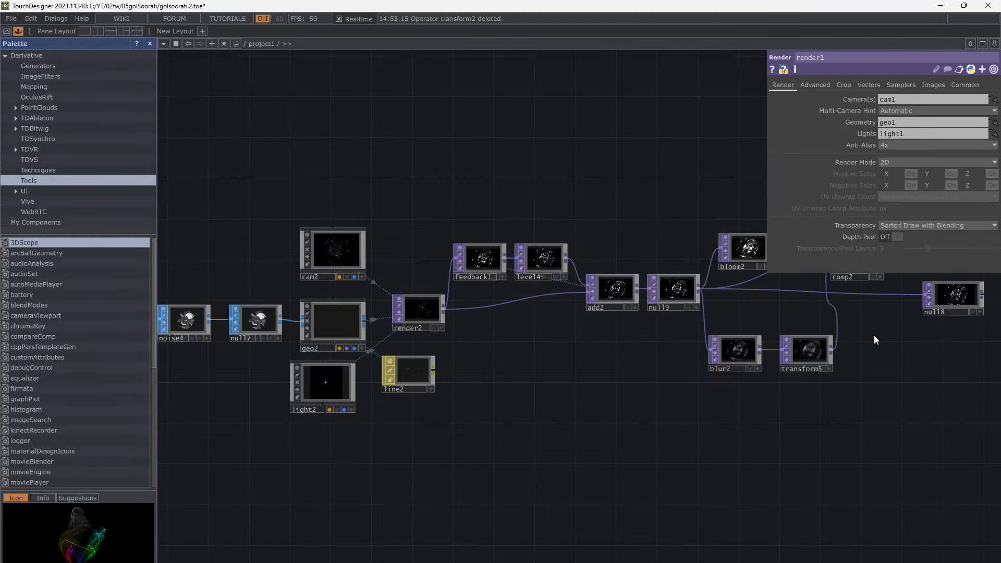
{"action": "scroll", "coordinate": [875, 336], "scroll_direction": "down", "scroll_amount": 5}
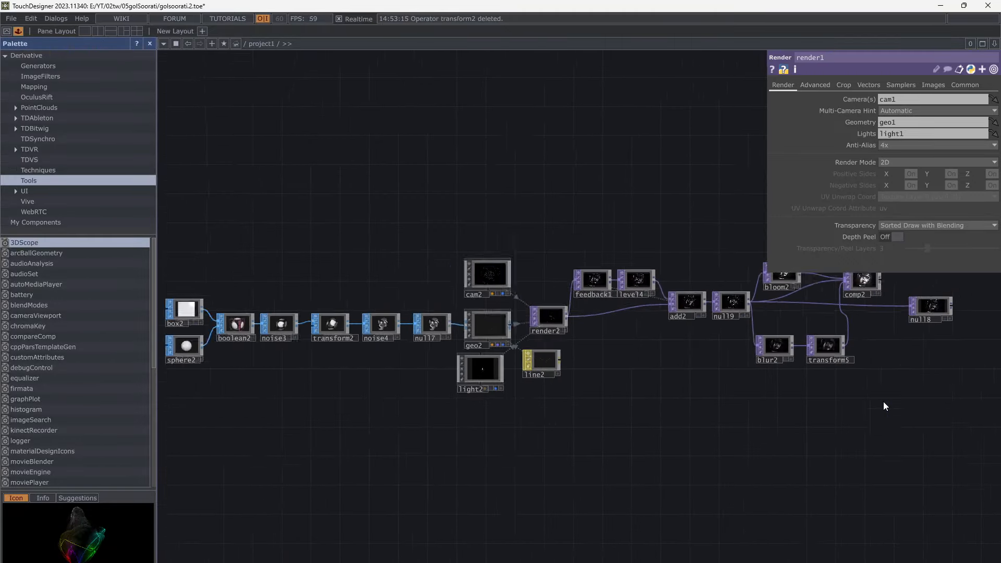
{"action": "left_click_drag", "start_coordinate": [759, 436], "coordinate": [454, 221]}
{"action": "key", "text": "ctrl+c"}
{"action": "key", "text": "ctrl+v"}
{"action": "left_click_drag", "start_coordinate": [628, 269], "coordinate": [502, 271]}
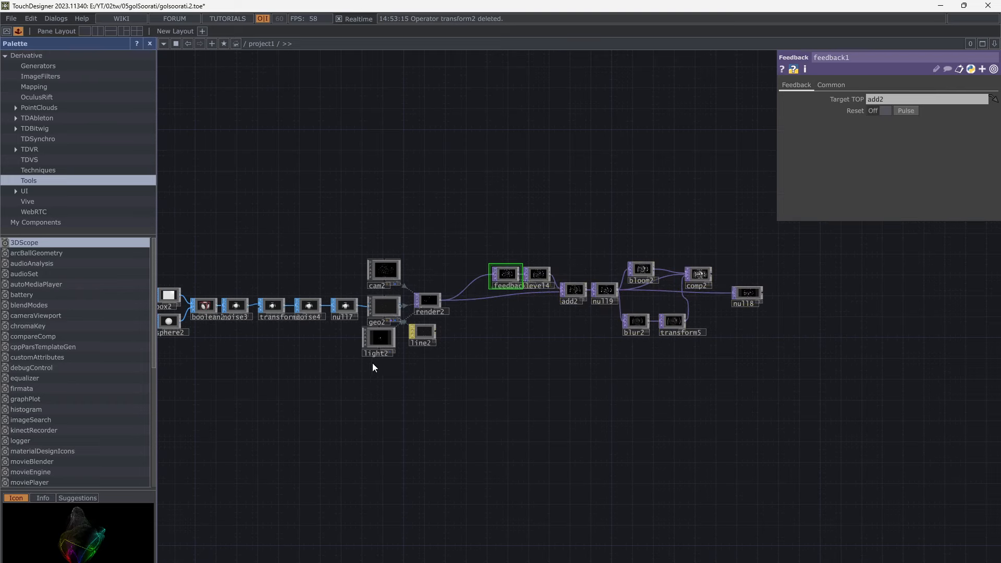
- Add the ImageFilters bloom component from the Palette, feed it from the Render TOP, and place it in the gap before the Feedback TOP
{"action": "left_click", "coordinate": [39, 78]}
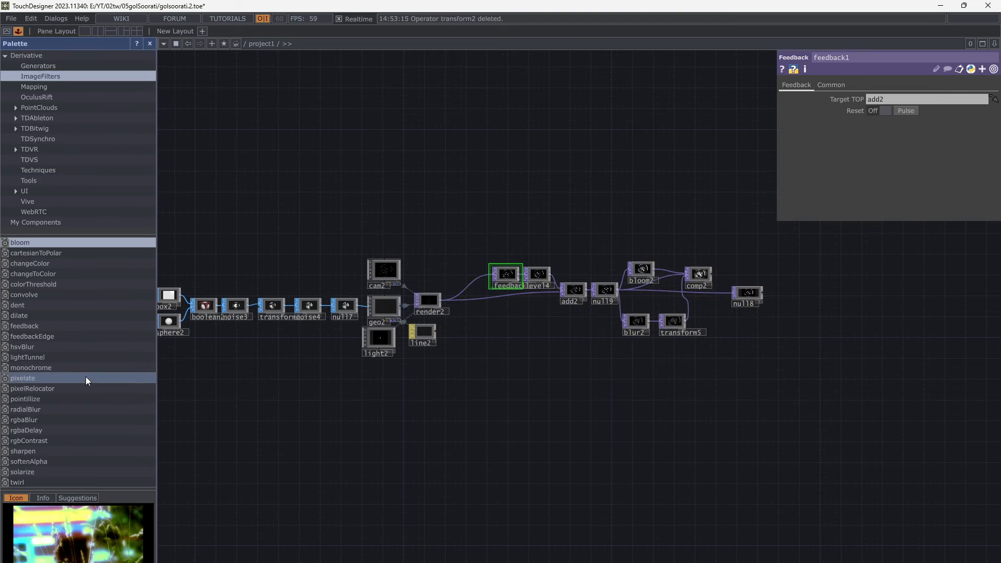
{"action": "left_click_drag", "start_coordinate": [47, 241], "coordinate": [472, 218]}
{"action": "scroll", "coordinate": [454, 238], "scroll_direction": "up", "scroll_amount": 5}
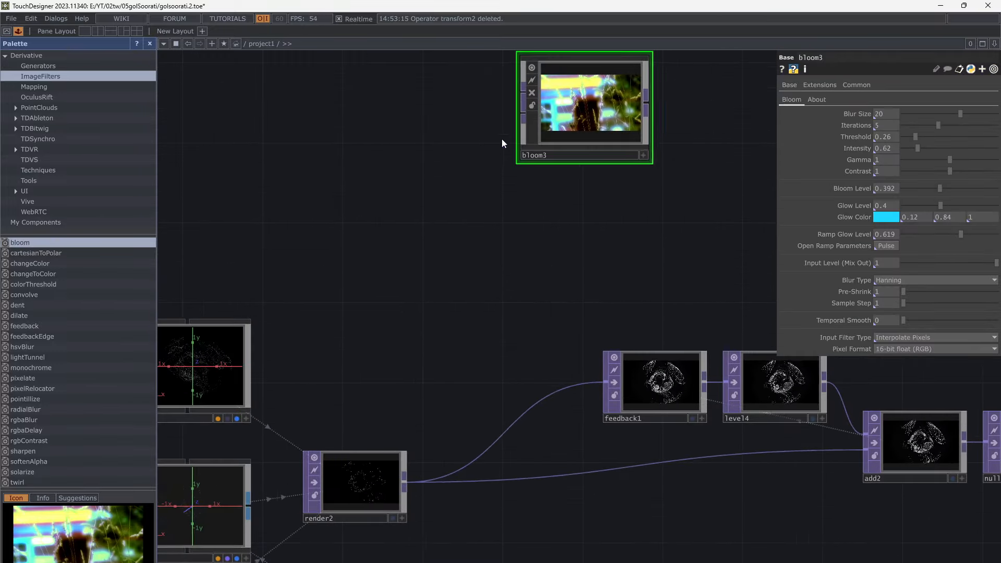
{"action": "left_click_drag", "start_coordinate": [523, 95], "coordinate": [417, 472]}
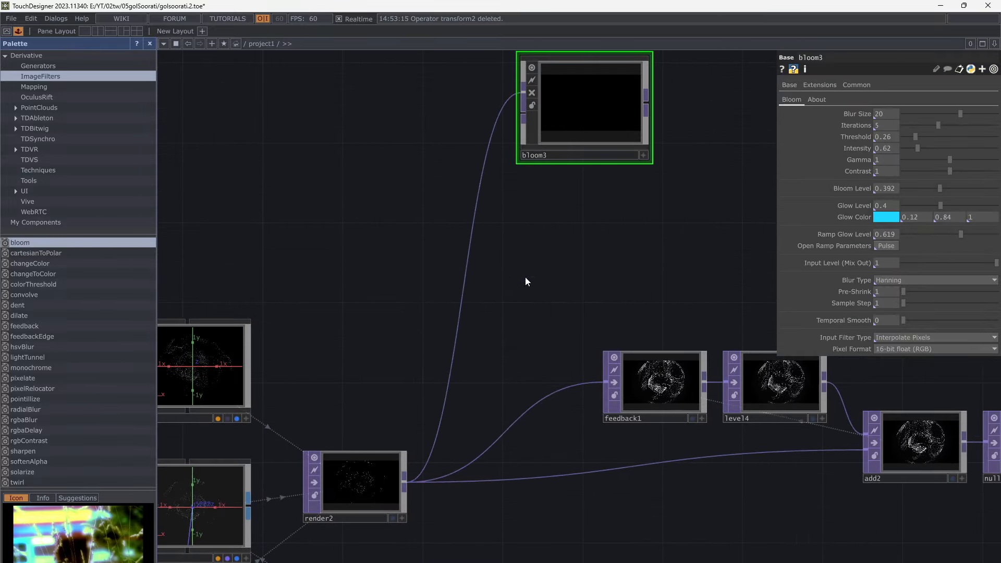
{"action": "left_click_drag", "start_coordinate": [595, 113], "coordinate": [457, 358]}
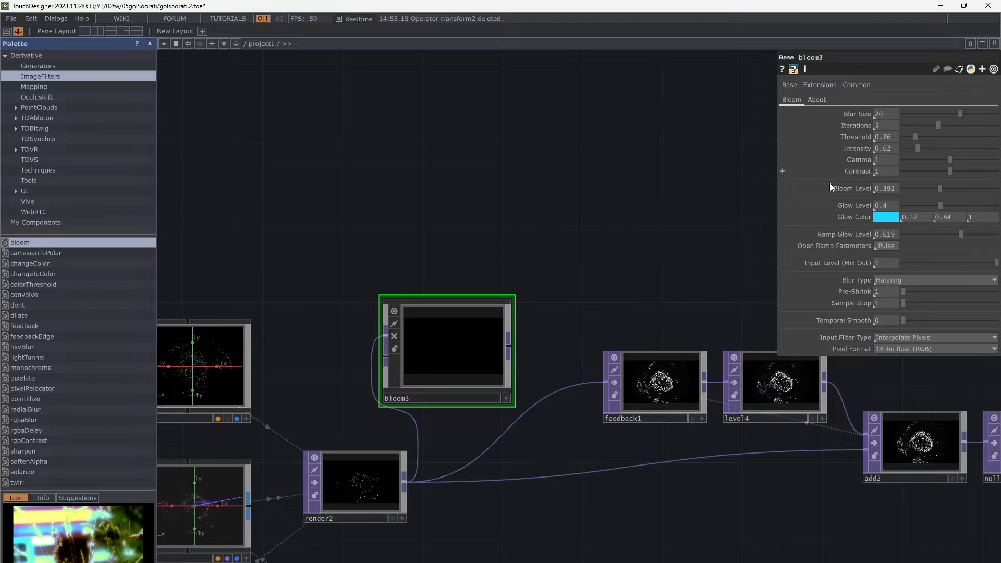
- Set the bloom component's Threshold to 0 and Intensity to 1.63
{"action": "scroll", "coordinate": [457, 358], "scroll_direction": "up", "scroll_amount": 5}
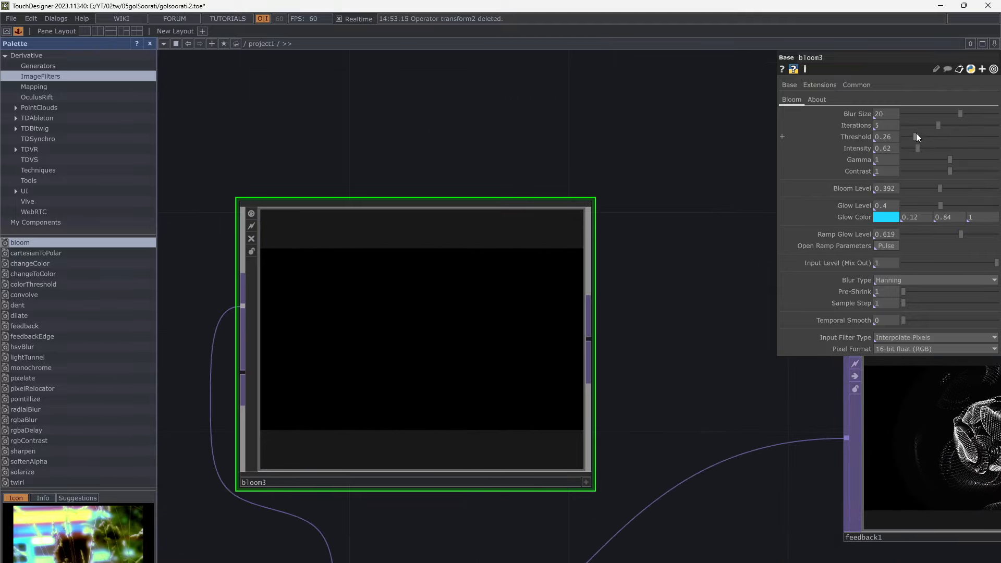
{"action": "left_click_drag", "start_coordinate": [914, 133], "coordinate": [902, 133]}
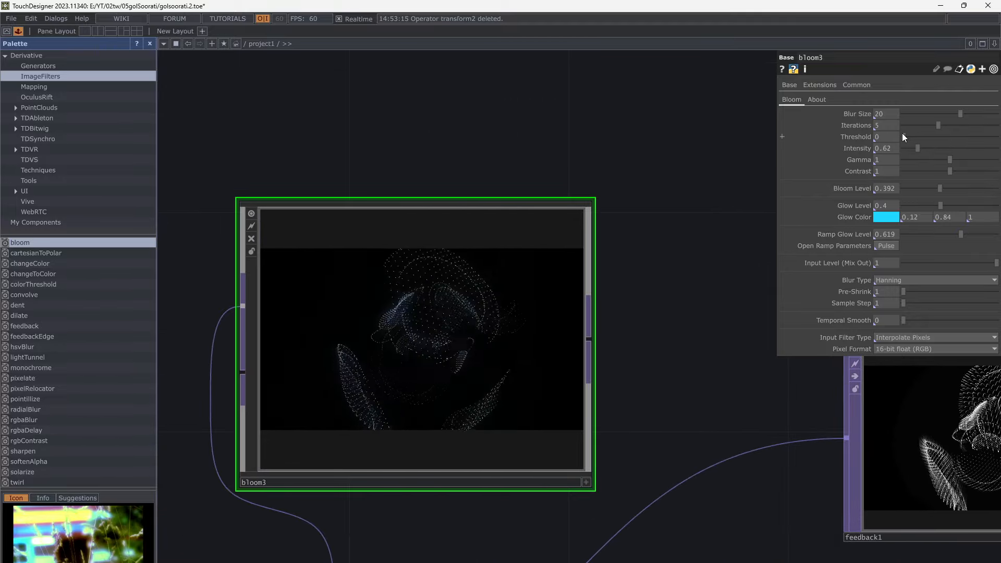
{"action": "scroll", "coordinate": [791, 362], "scroll_direction": "up", "scroll_amount": 5}
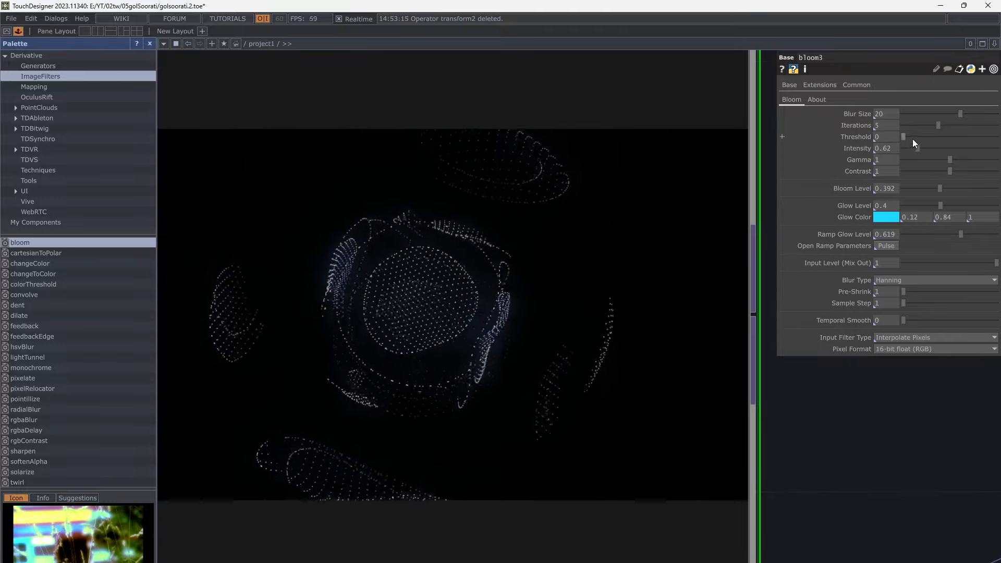
{"action": "left_click_drag", "start_coordinate": [916, 148], "coordinate": [941, 151]}
{"action": "scroll", "coordinate": [799, 441], "scroll_direction": "down", "scroll_amount": 2}
{"action": "scroll", "coordinate": [631, 382], "scroll_direction": "down", "scroll_amount": 3}
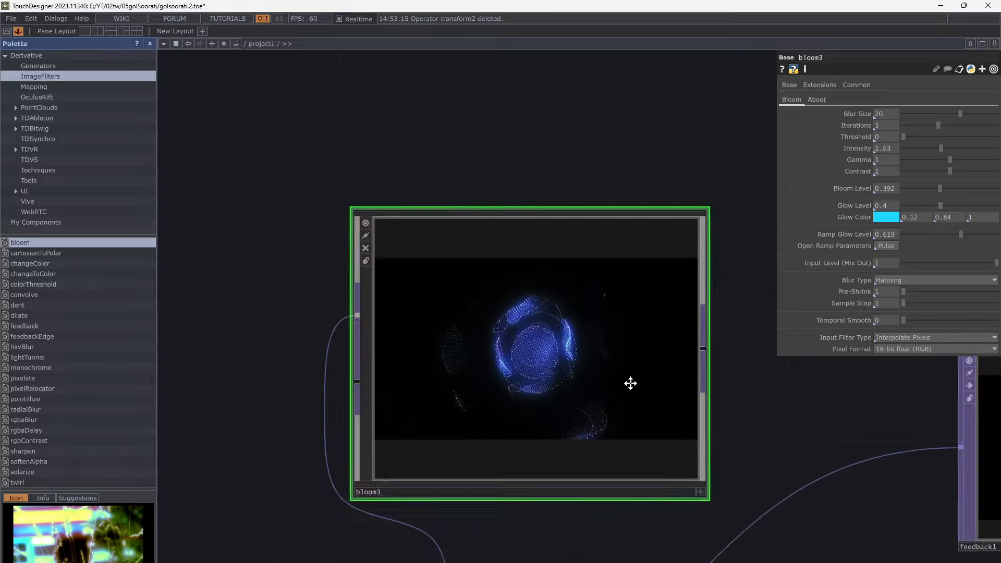
- Rewire the Feedback TOP and the Add TOP to take their input from the new bloom component instead of the Render TOP
{"action": "scroll", "coordinate": [483, 281], "scroll_direction": "down", "scroll_amount": 3}
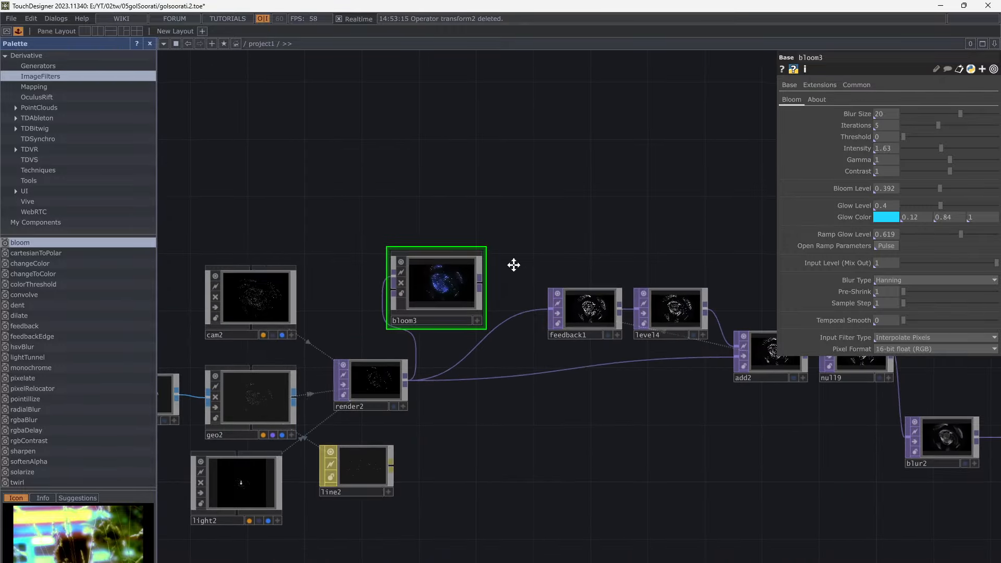
{"action": "left_click_drag", "start_coordinate": [512, 264], "coordinate": [451, 377]}
{"action": "left_click_drag", "start_coordinate": [672, 421], "coordinate": [569, 430]}
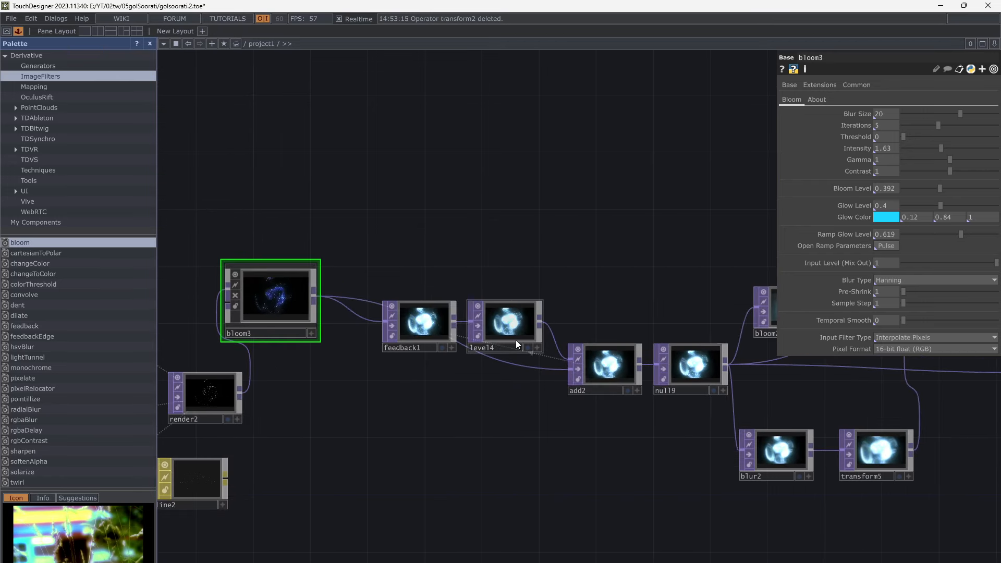
- Set the Bloom TOP's Min Bloom Radius to 0.052 and its Pre-Black Level to 1.73
{"action": "left_click", "coordinate": [502, 321]}
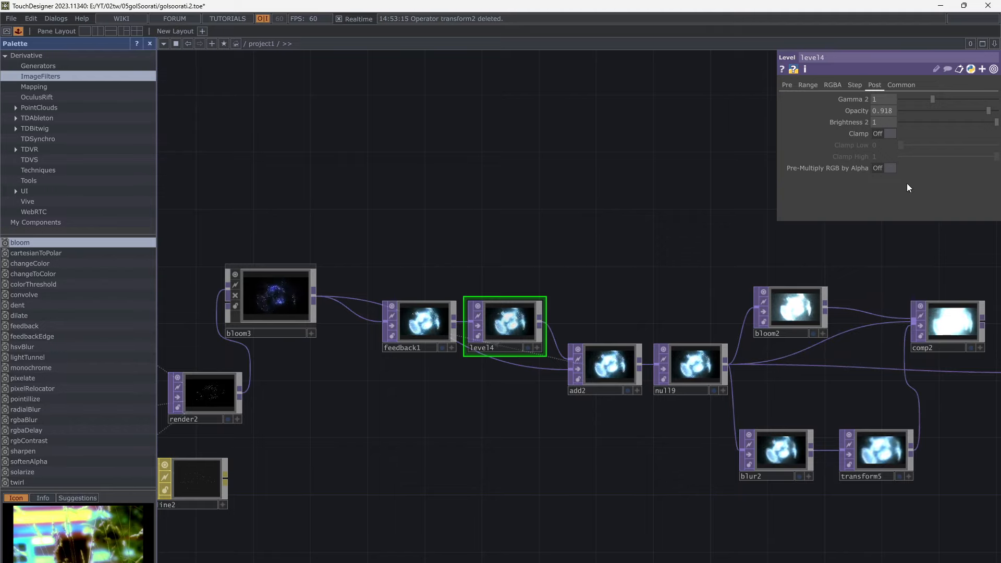
{"action": "left_click_drag", "start_coordinate": [802, 373], "coordinate": [577, 384]}
{"action": "scroll", "coordinate": [577, 385], "scroll_direction": "up", "scroll_amount": 2}
{"action": "left_click_drag", "start_coordinate": [684, 384], "coordinate": [587, 381]}
{"action": "scroll", "coordinate": [588, 380], "scroll_direction": "down", "scroll_amount": 2}
{"action": "left_click_drag", "start_coordinate": [787, 449], "coordinate": [754, 448]}
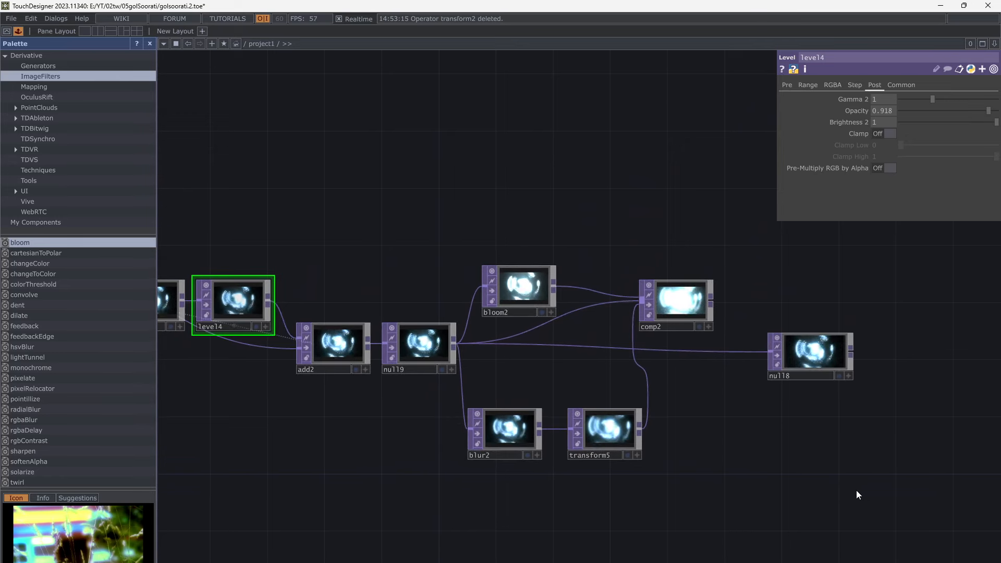
{"action": "right_click_drag", "start_coordinate": [859, 486], "coordinate": [515, 299]}
{"action": "left_click_drag", "start_coordinate": [516, 298], "coordinate": [625, 296]}
{"action": "scroll", "coordinate": [654, 300], "scroll_direction": "up", "scroll_amount": 4}
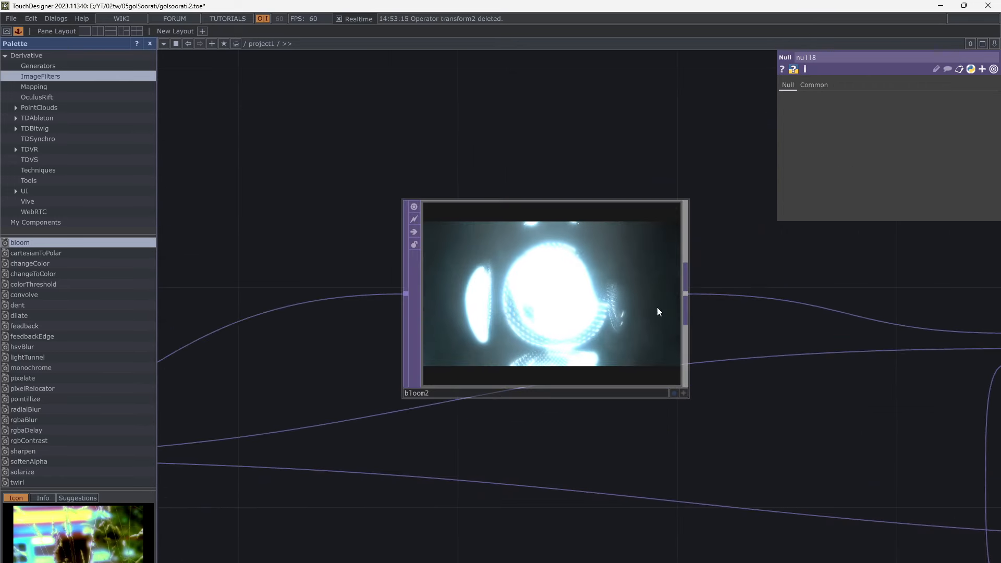
{"action": "left_click", "coordinate": [584, 299]}
{"action": "left_click_drag", "start_coordinate": [929, 127], "coordinate": [912, 143]}
{"action": "scroll", "coordinate": [636, 192], "scroll_direction": "up", "scroll_amount": 2}
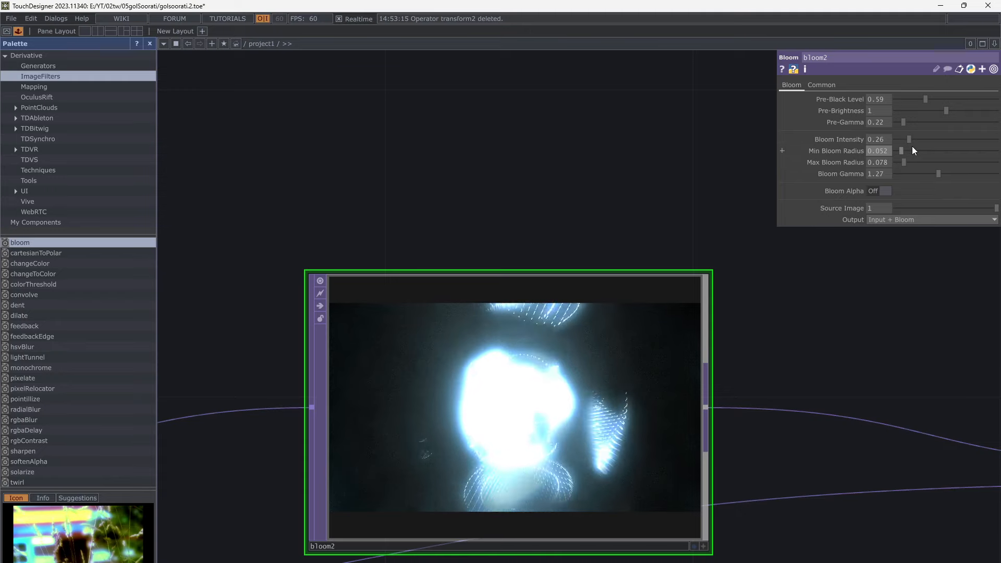
{"action": "left_click_drag", "start_coordinate": [925, 99], "coordinate": [984, 102]}
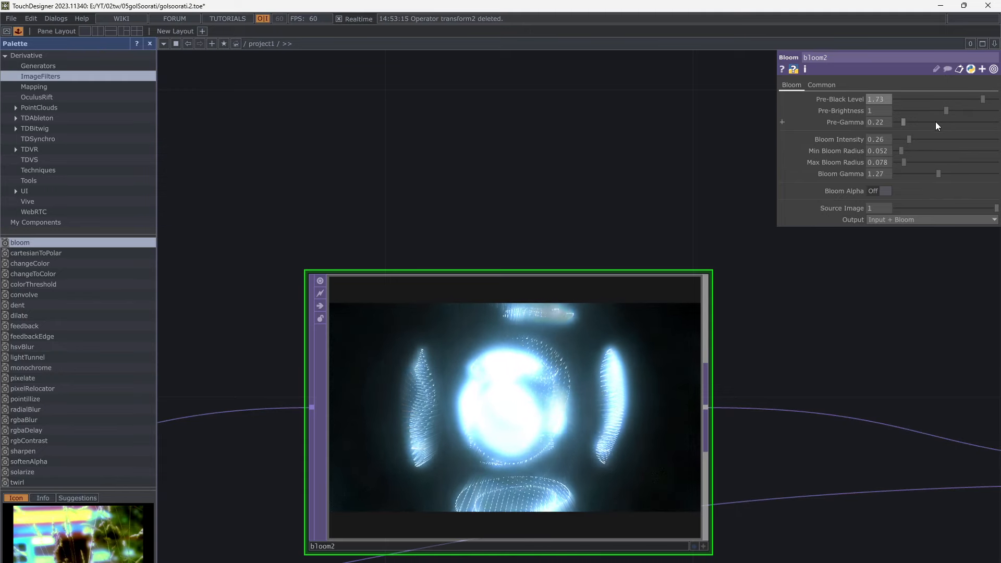
- Set the Opacity of the Level TOP in the feedback loop to 0.782
{"action": "scroll", "coordinate": [719, 146], "scroll_direction": "down", "scroll_amount": 4}
{"action": "scroll", "coordinate": [498, 320], "scroll_direction": "down", "scroll_amount": 3}
{"action": "scroll", "coordinate": [501, 326], "scroll_direction": "down", "scroll_amount": 2}
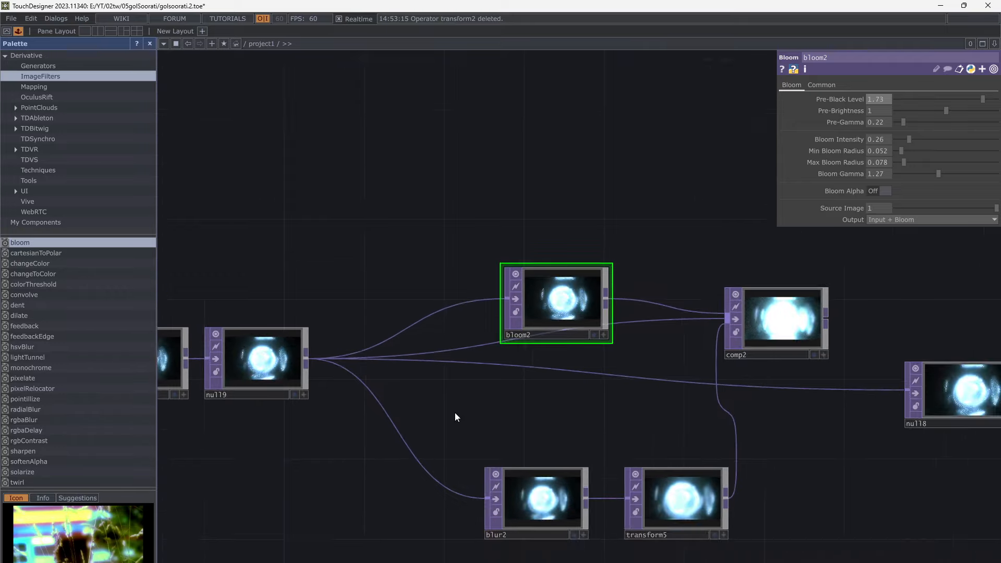
{"action": "left_click_drag", "start_coordinate": [455, 412], "coordinate": [576, 379]}
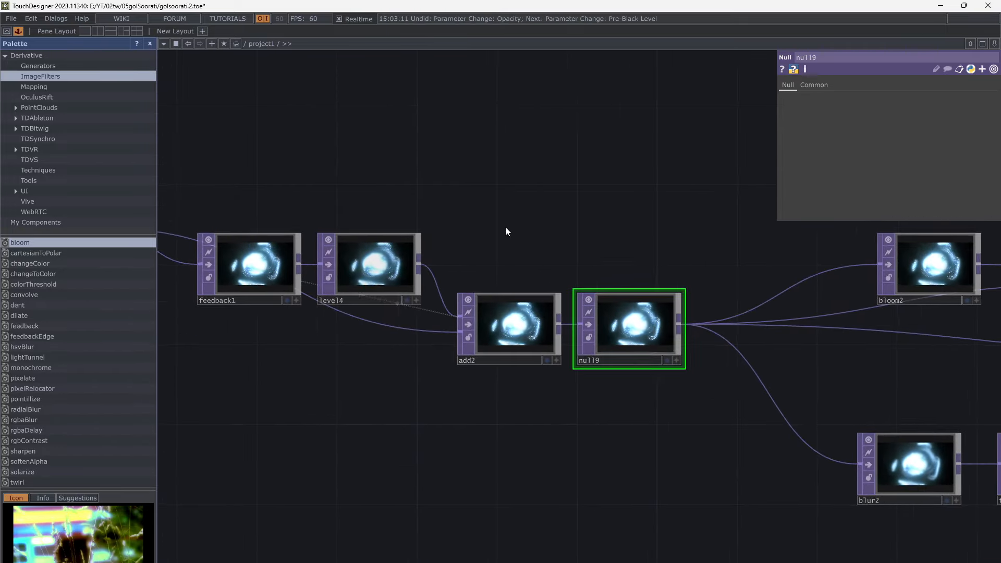
{"action": "left_click_drag", "start_coordinate": [464, 227], "coordinate": [532, 233]}
{"action": "left_click_drag", "start_coordinate": [435, 366], "coordinate": [489, 377]}
{"action": "scroll", "coordinate": [509, 380], "scroll_direction": "down", "scroll_amount": 3}
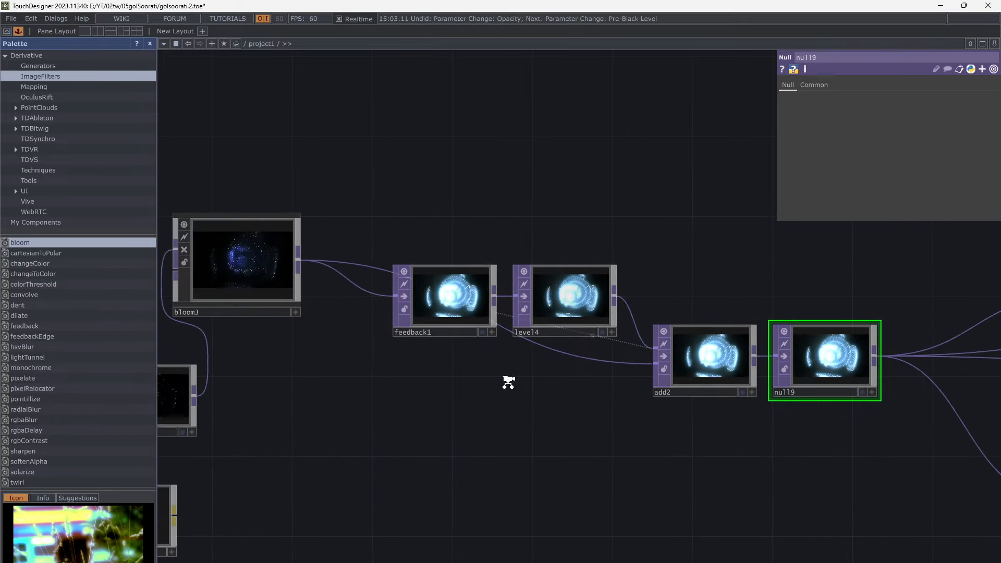
{"action": "scroll", "coordinate": [509, 375], "scroll_direction": "up", "scroll_amount": 3}
{"action": "left_click", "coordinate": [536, 307]}
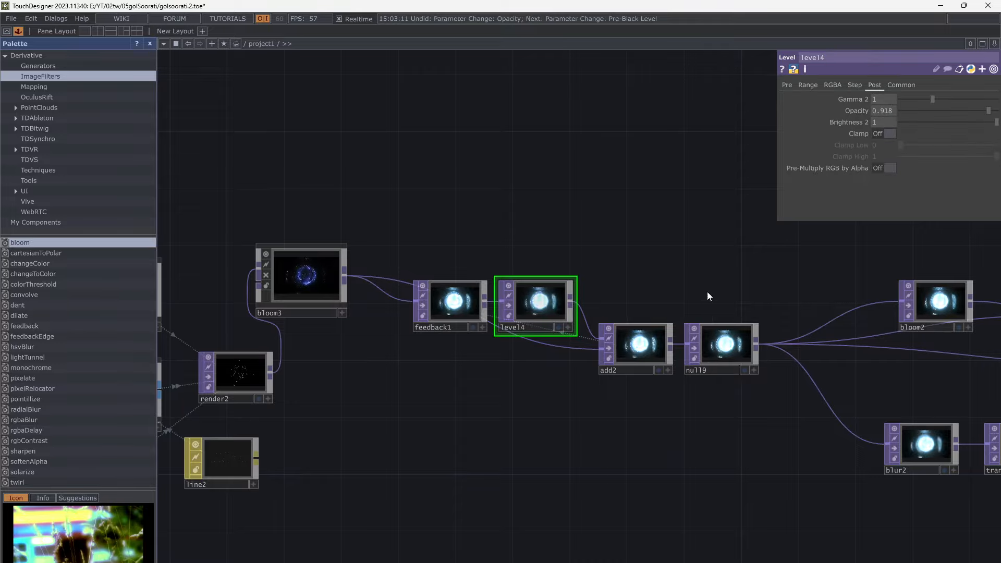
{"action": "scroll", "coordinate": [547, 295], "scroll_direction": "up", "scroll_amount": 5}
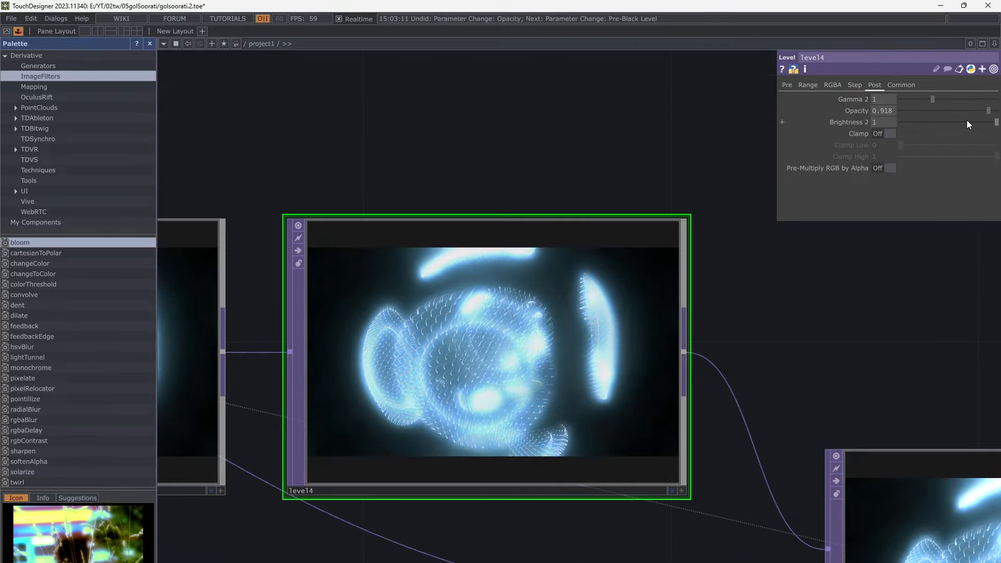
{"action": "left_click_drag", "start_coordinate": [988, 110], "coordinate": [974, 109]}
{"action": "scroll", "coordinate": [889, 310], "scroll_direction": "down", "scroll_amount": 10}
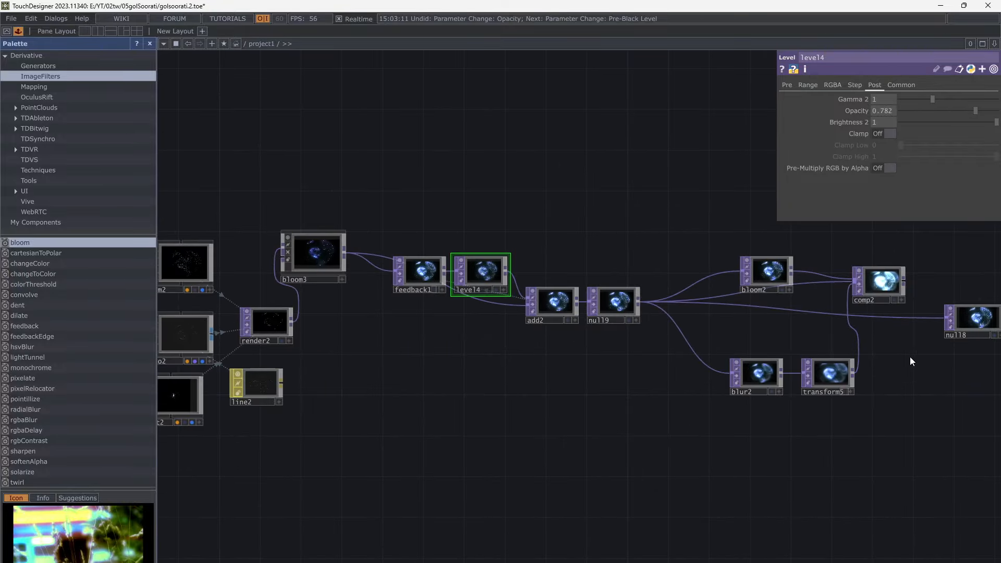
- Move the Blur, Transform and Bloom TOPs away from the Composite TOP and remove the Null TOP's direct wire into the Composite
{"action": "scroll", "coordinate": [762, 349], "scroll_direction": "up", "scroll_amount": 5}
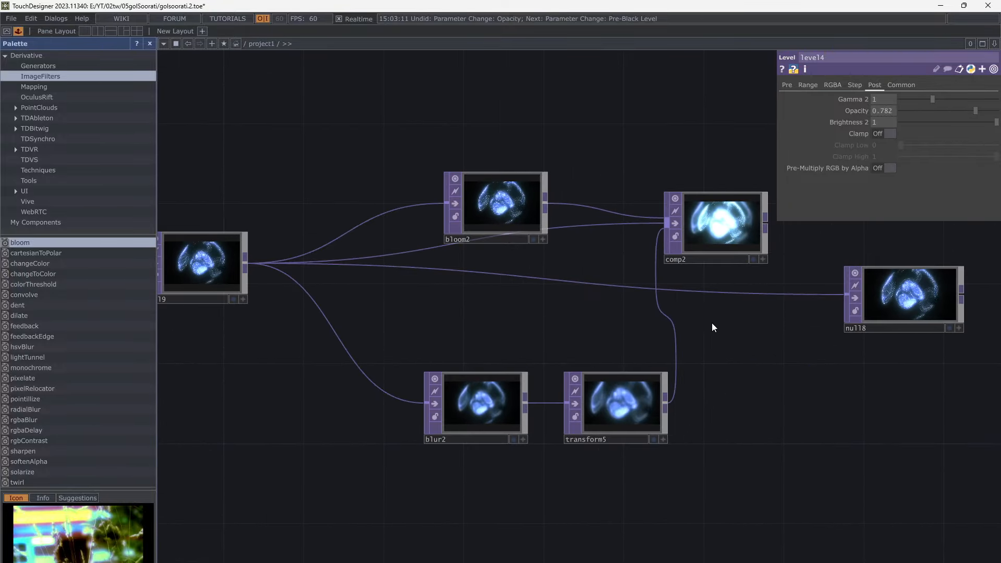
{"action": "left_click_drag", "start_coordinate": [479, 407], "coordinate": [319, 407]}
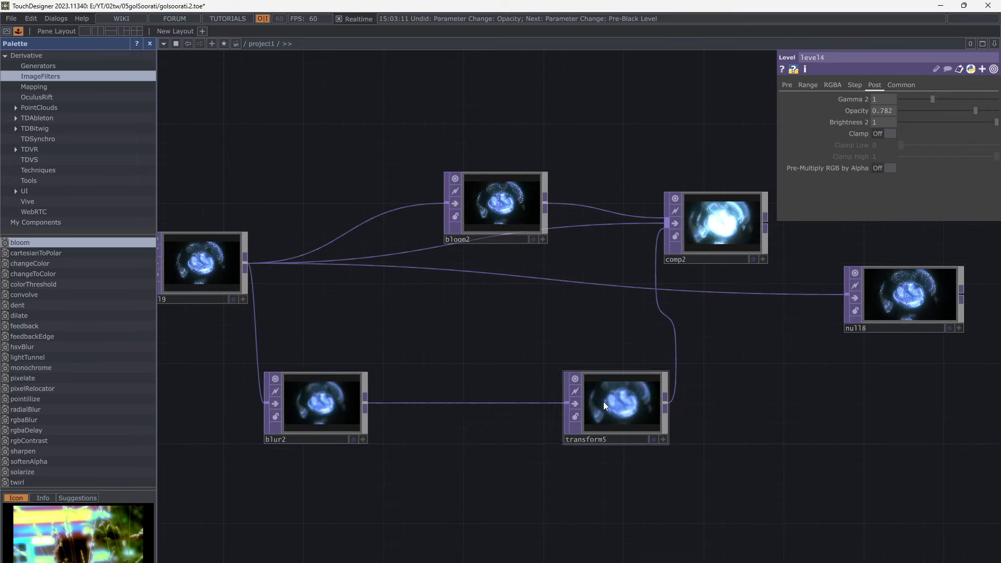
{"action": "left_click_drag", "start_coordinate": [602, 402], "coordinate": [446, 407]}
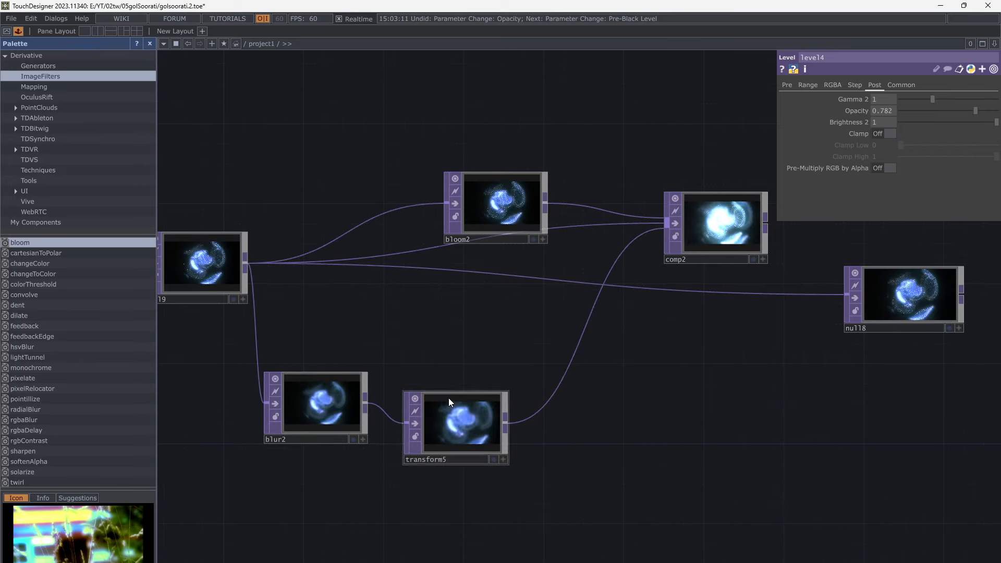
{"action": "left_click_drag", "start_coordinate": [538, 290], "coordinate": [408, 215]}
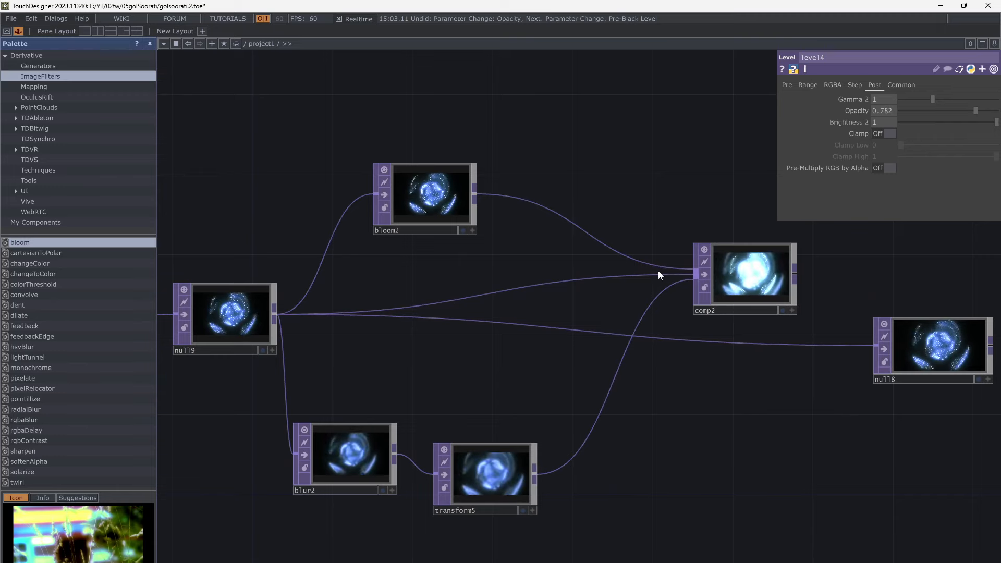
{"action": "right_click", "coordinate": [644, 277]}
{"action": "left_click", "coordinate": [657, 301]}
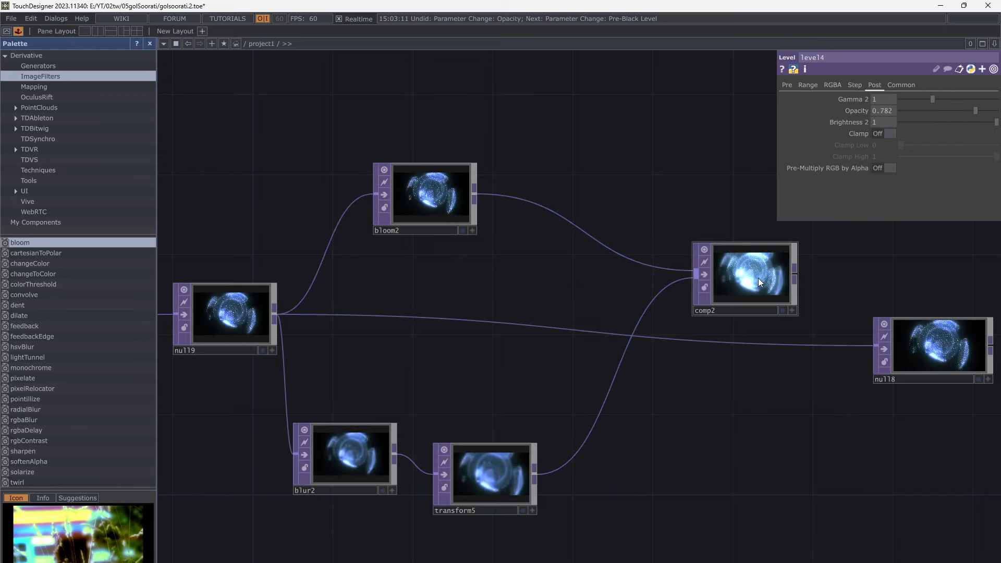
- Feed the final Null TOP from the Composite TOP and display that Null as the network background
{"action": "left_click", "coordinate": [794, 275]}
{"action": "left_click_drag", "start_coordinate": [806, 300], "coordinate": [800, 342]}
{"action": "left_click_drag", "start_coordinate": [795, 280], "coordinate": [813, 345]}
{"action": "left_click_drag", "start_coordinate": [797, 388], "coordinate": [662, 402]}
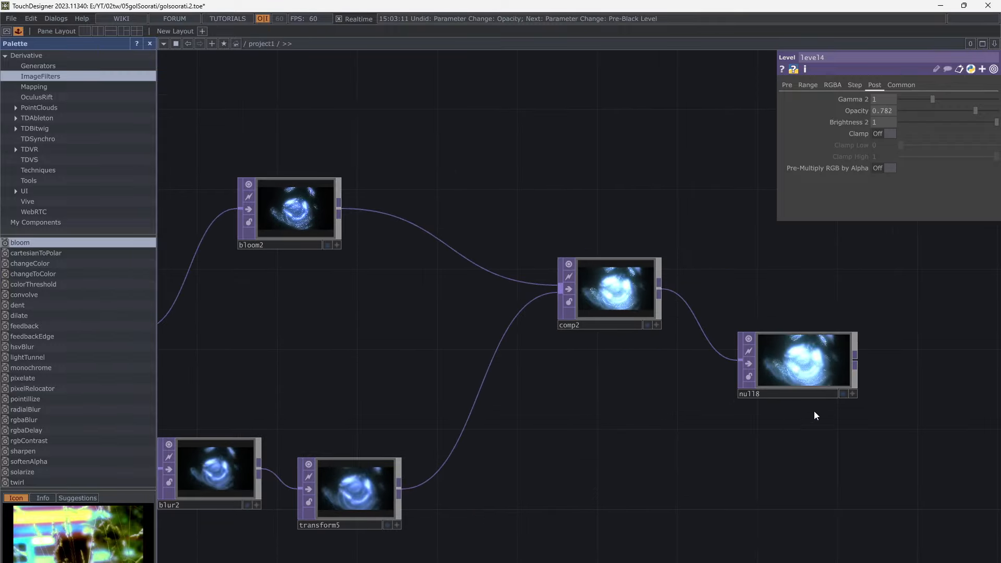
{"action": "left_click", "coordinate": [843, 394]}
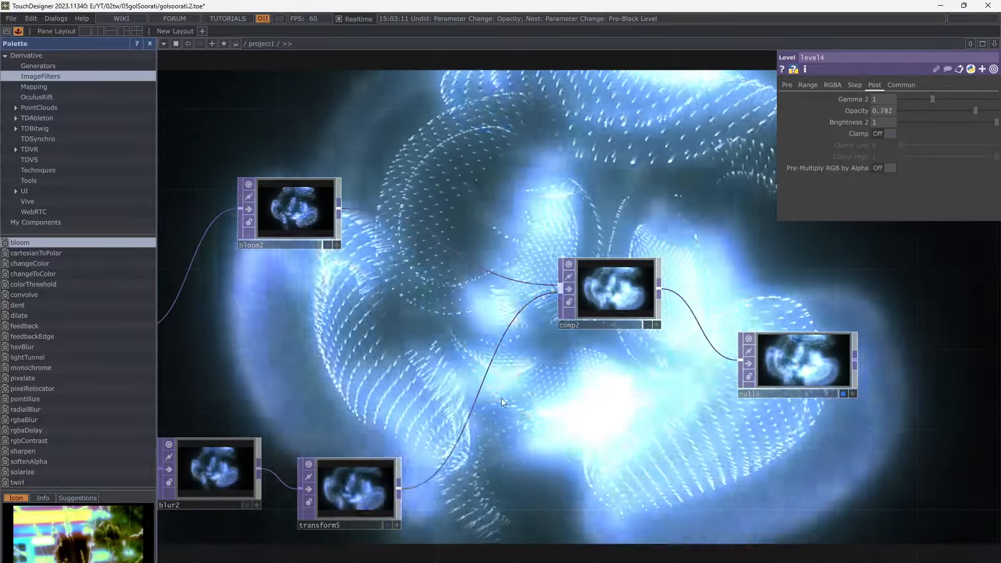
- Set the Amplitude of the Noise SOP after the Transform SOP to 1.88
{"action": "left_click_drag", "start_coordinate": [188, 412], "coordinate": [642, 454]}
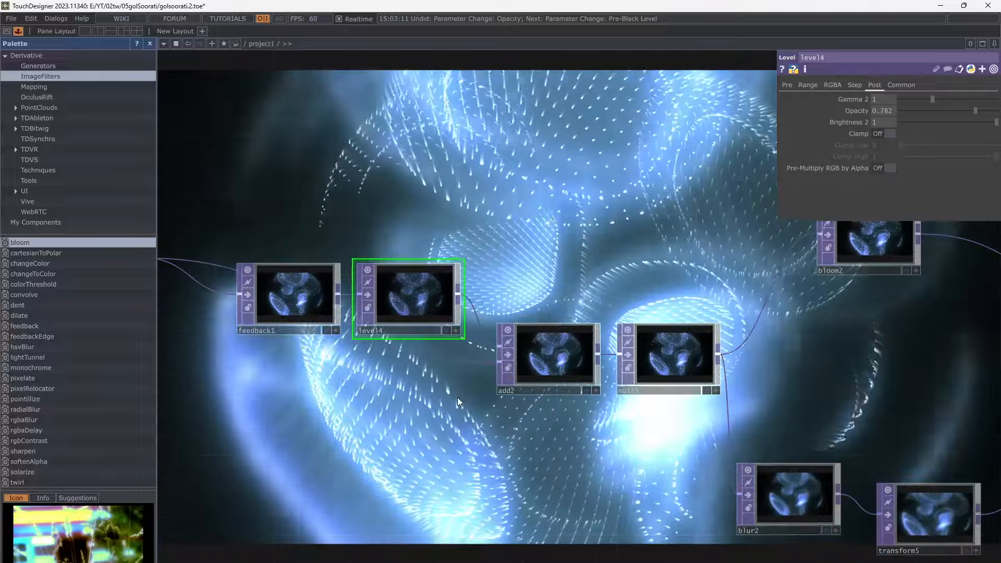
{"action": "scroll", "coordinate": [458, 408], "scroll_direction": "down", "scroll_amount": 3}
{"action": "left_click_drag", "start_coordinate": [591, 145], "coordinate": [624, 381]}
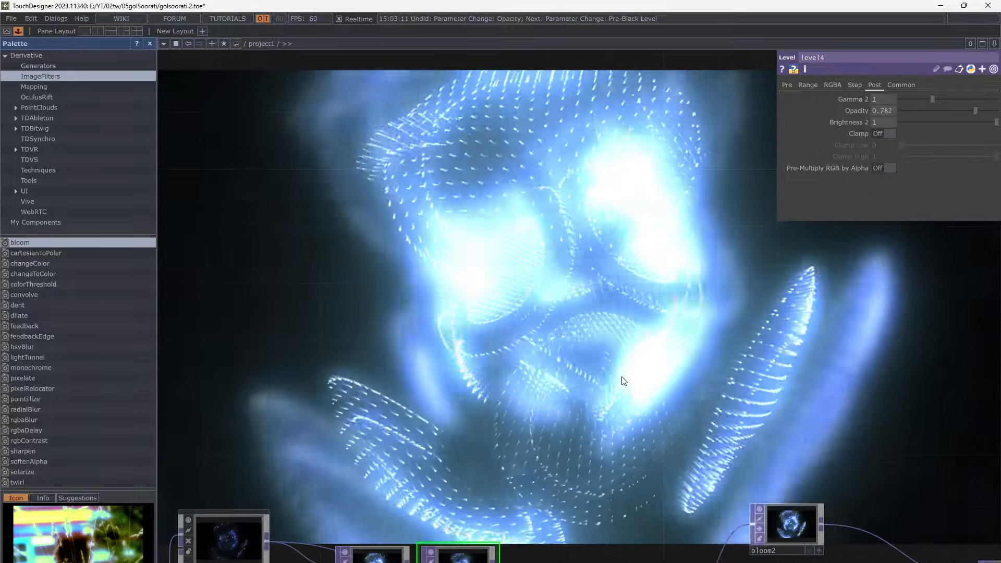
{"action": "left_click_drag", "start_coordinate": [541, 359], "coordinate": [641, 289]}
{"action": "scroll", "coordinate": [640, 286], "scroll_direction": "down", "scroll_amount": 3}
{"action": "left_click_drag", "start_coordinate": [453, 283], "coordinate": [621, 223]}
{"action": "left_click_drag", "start_coordinate": [379, 430], "coordinate": [553, 430]}
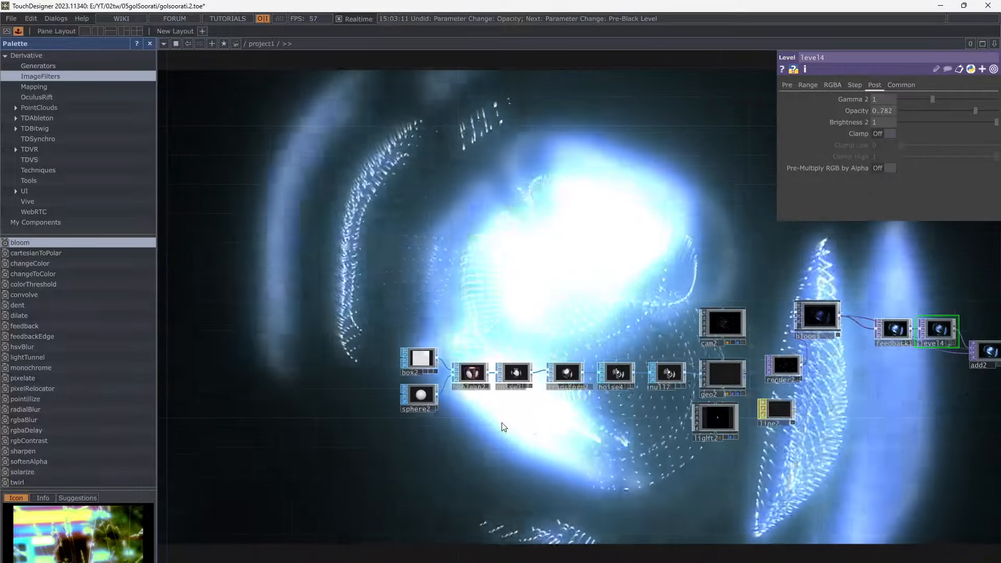
{"action": "scroll", "coordinate": [463, 415], "scroll_direction": "up", "scroll_amount": 3}
{"action": "left_click_drag", "start_coordinate": [463, 415], "coordinate": [441, 447]}
{"action": "left_click_drag", "start_coordinate": [573, 436], "coordinate": [448, 452]}
{"action": "left_click", "coordinate": [630, 388]}
{"action": "left_click_drag", "start_coordinate": [643, 344], "coordinate": [631, 418]}
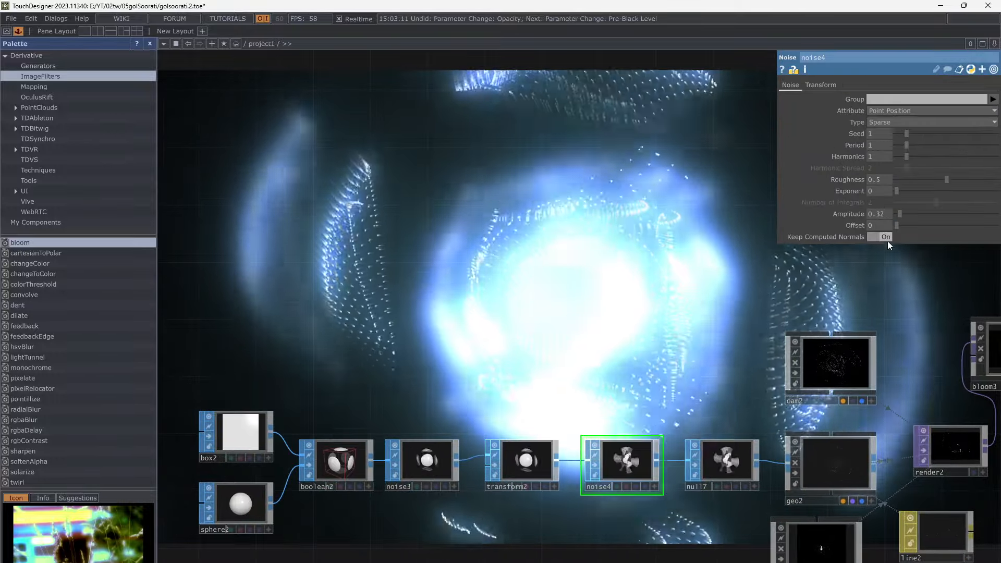
{"action": "mouse_move", "coordinate": [904, 212]}
{"action": "left_mouse_down"}
{"action": "mouse_move", "coordinate": [931, 217]}
{"action": "mouse_move", "coordinate": [916, 214]}
{"action": "mouse_move", "coordinate": [923, 197]}
{"action": "mouse_move", "coordinate": [956, 203]}
{"action": "mouse_move", "coordinate": [892, 199]}
{"action": "left_mouse_up"}
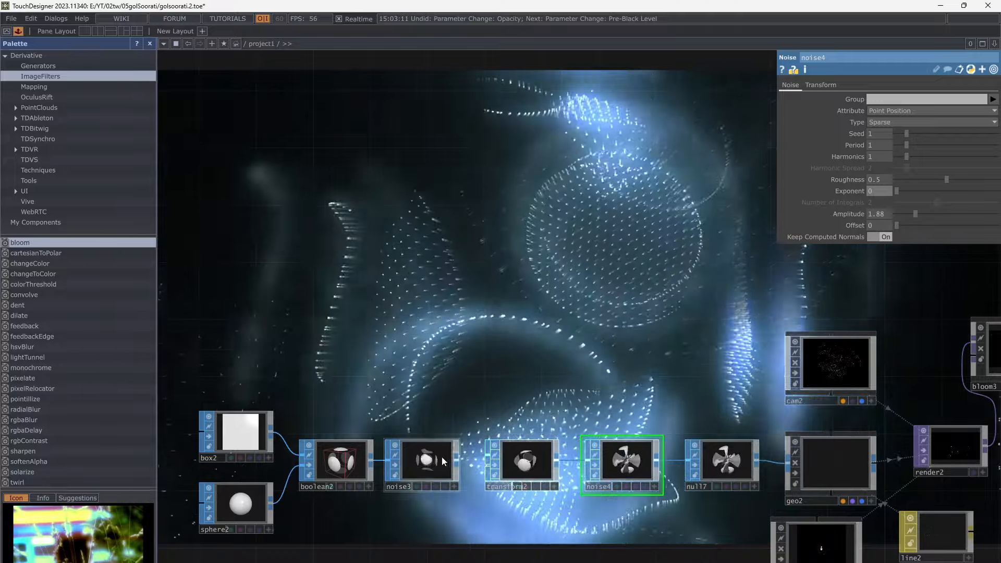
- Set the first Noise SOP's Exponent to 1.79 and Amplitude to 0.16, and the second Noise SOP's Amplitude to 1.56
{"action": "left_click", "coordinate": [437, 475]}
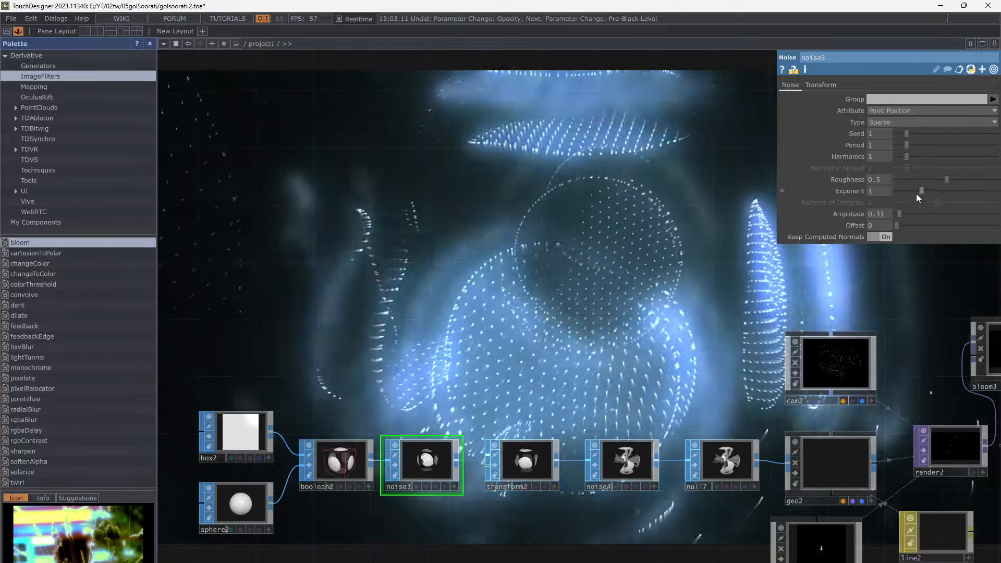
{"action": "mouse_move", "coordinate": [914, 193]}
{"action": "left_mouse_down"}
{"action": "mouse_move", "coordinate": [884, 194]}
{"action": "mouse_move", "coordinate": [929, 196]}
{"action": "left_mouse_up"}
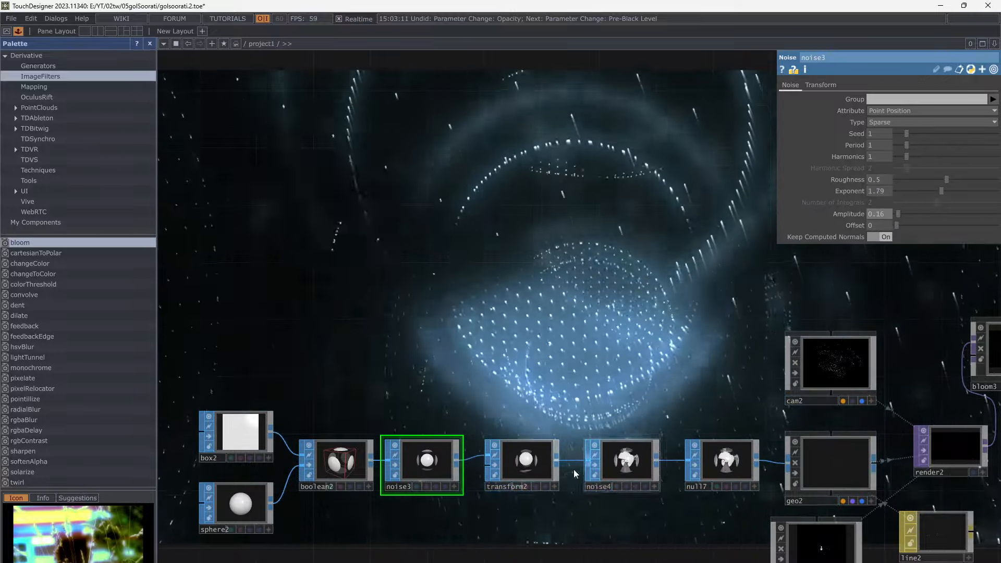
{"action": "left_click", "coordinate": [524, 462]}
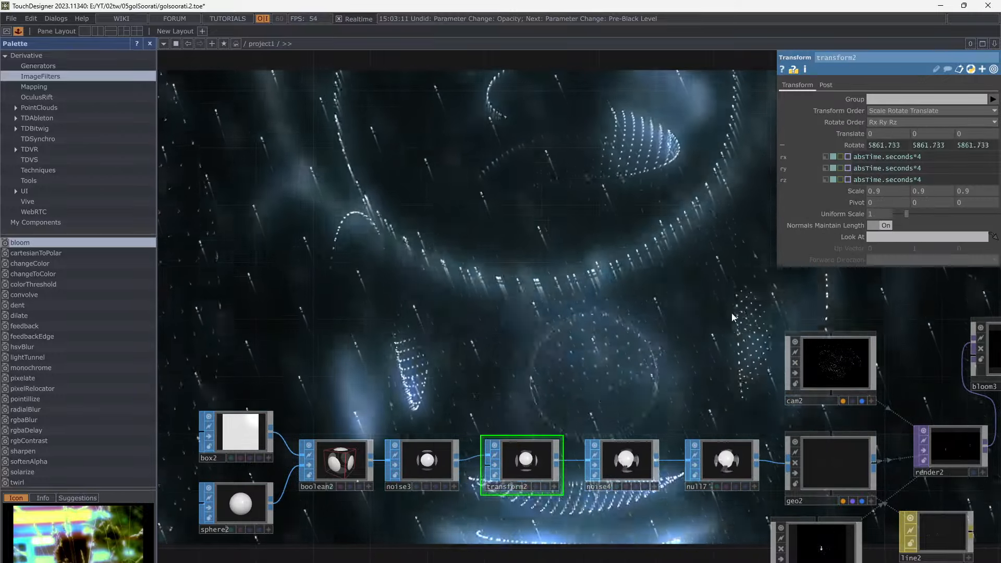
{"action": "middle_click_drag", "start_coordinate": [861, 192], "coordinate": [856, 171]}
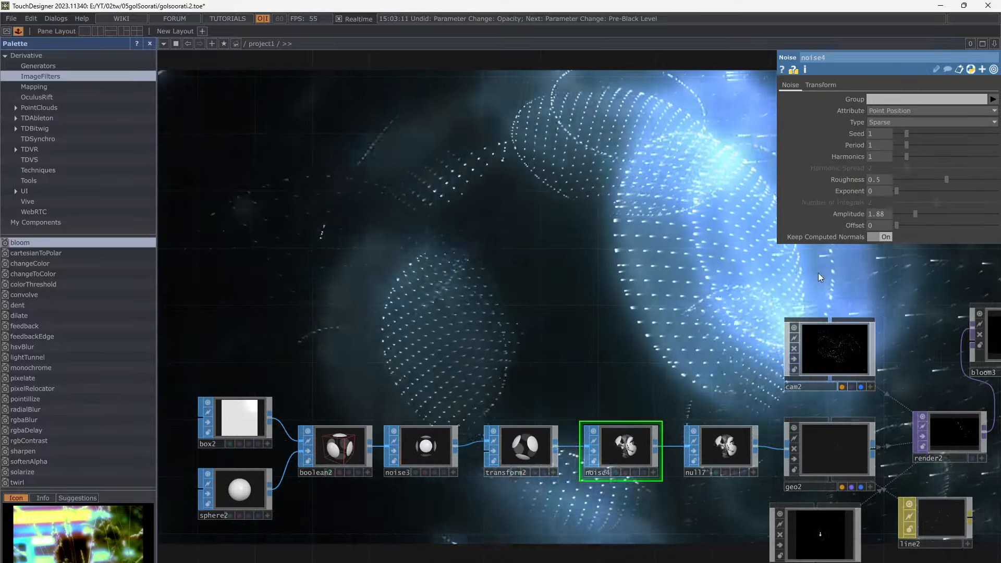
{"action": "mouse_move", "coordinate": [914, 214]}
{"action": "left_mouse_down"}
{"action": "mouse_move", "coordinate": [891, 216]}
{"action": "mouse_move", "coordinate": [910, 217]}
{"action": "mouse_move", "coordinate": [896, 193]}
{"action": "left_mouse_up"}
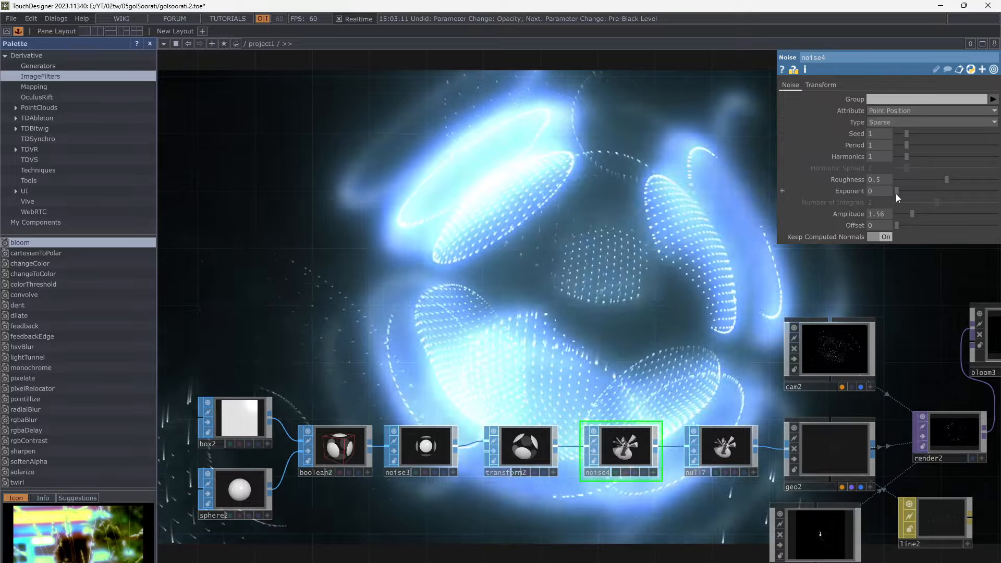
{"action": "scroll", "coordinate": [576, 309], "scroll_direction": "down", "scroll_amount": 5}
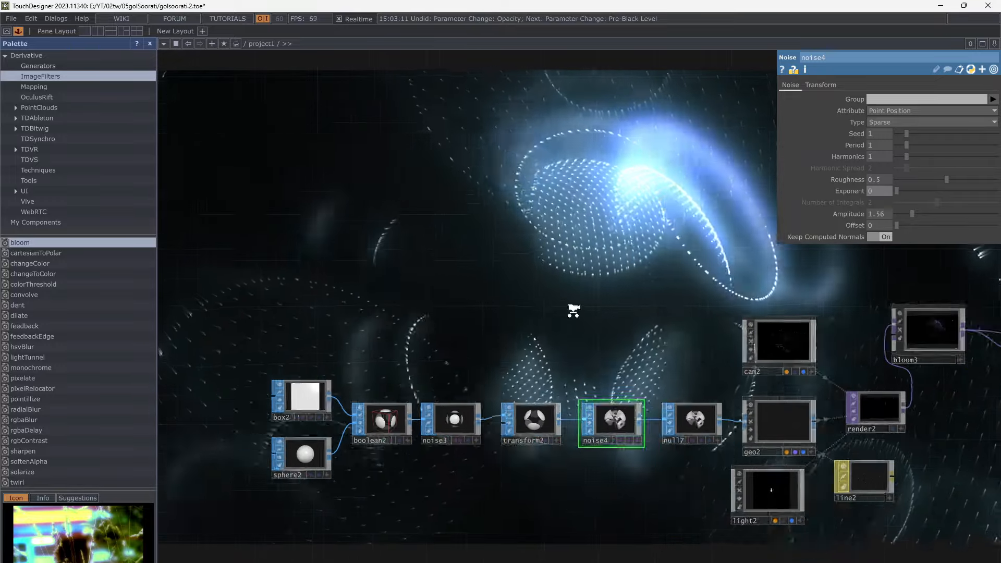
{"action": "left_click_drag", "start_coordinate": [787, 402], "coordinate": [442, 352]}
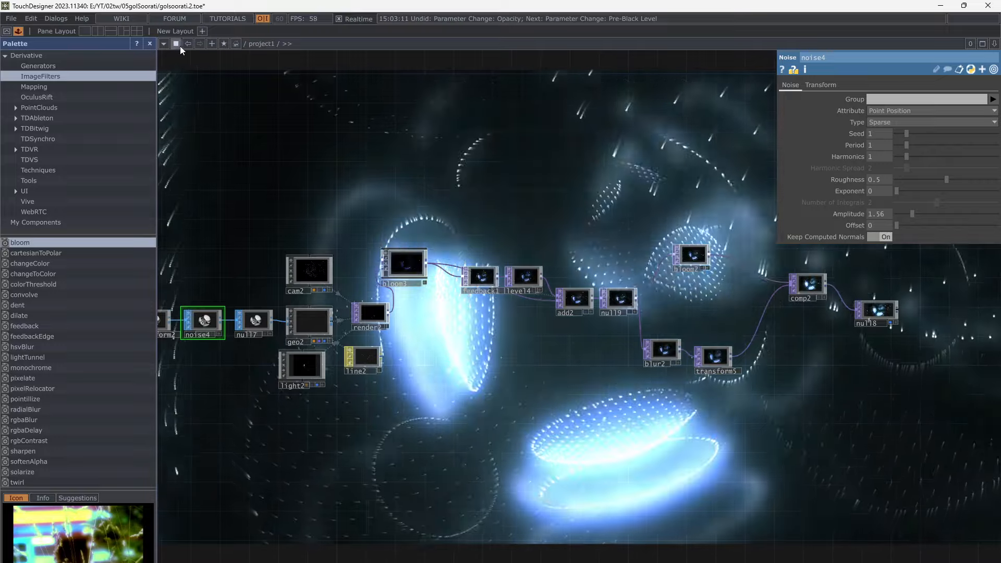
{"action": "left_click", "coordinate": [178, 45]}
{"action": "left_click", "coordinate": [658, 8]}
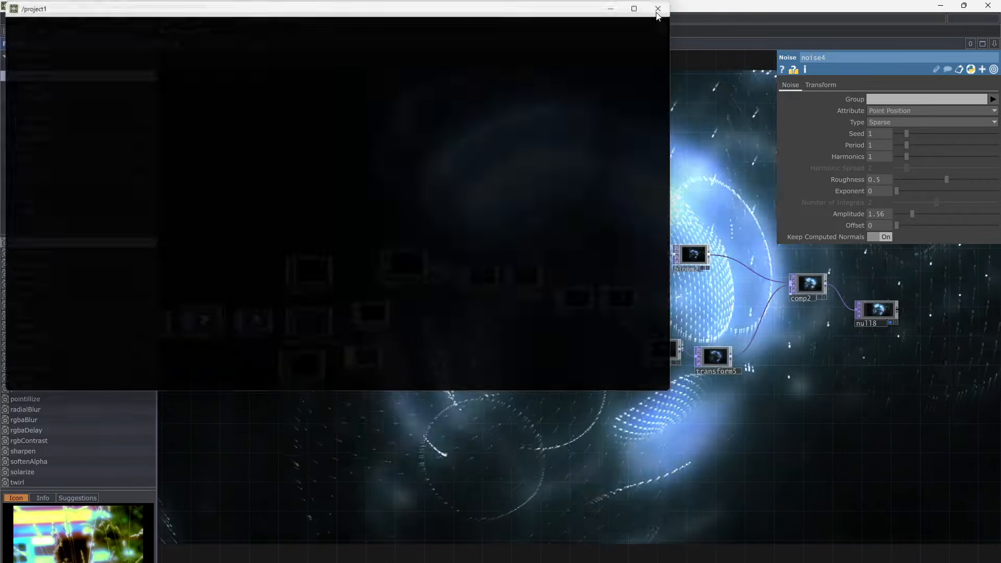
- Add an Out TOP after the final Null TOP and feed it from that Null
{"action": "left_click_drag", "start_coordinate": [740, 357], "coordinate": [594, 365]}
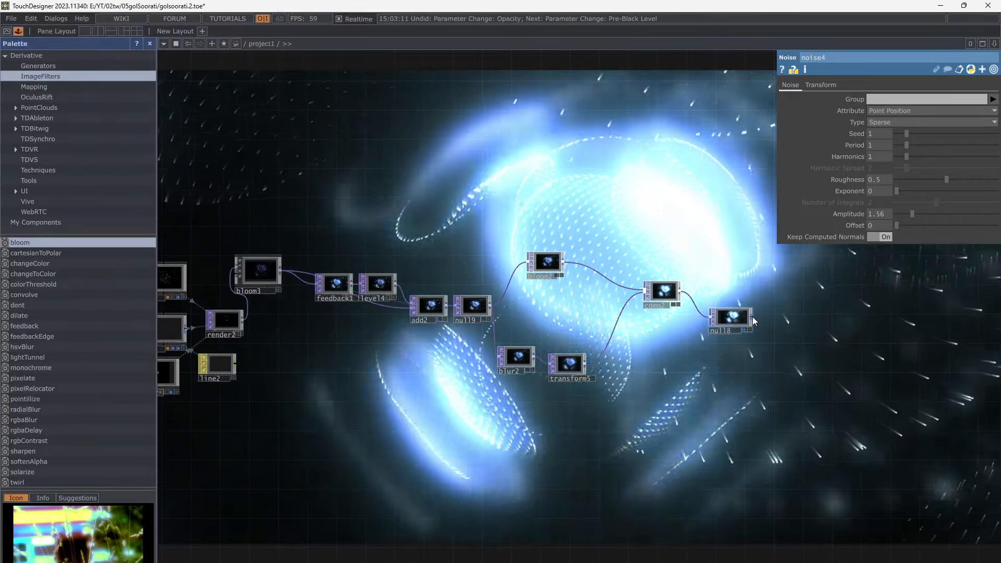
{"action": "key", "text": "Tab"}
{"action": "type", "text": "ou"}
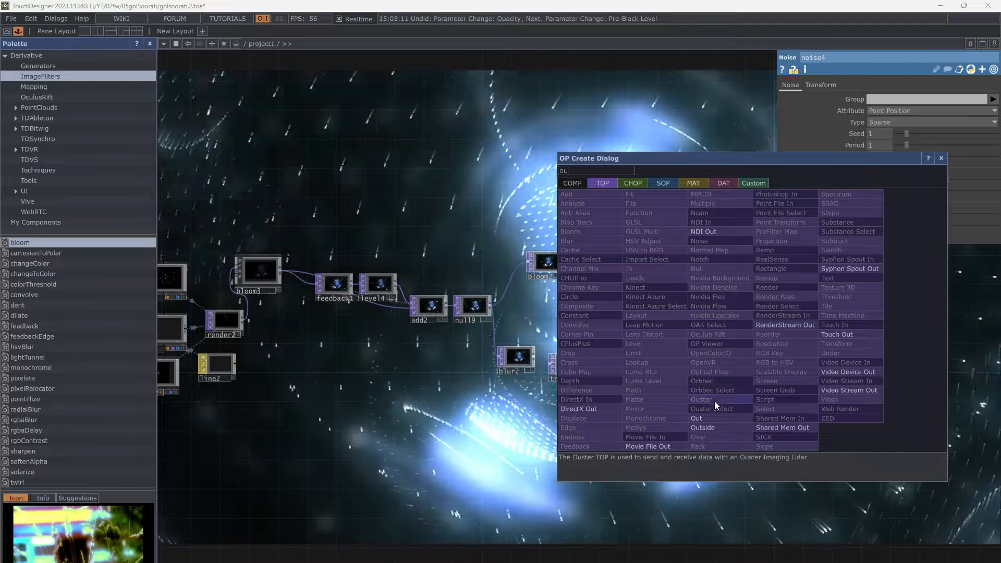
{"action": "left_click", "coordinate": [698, 418]}
{"action": "left_click", "coordinate": [808, 337]}
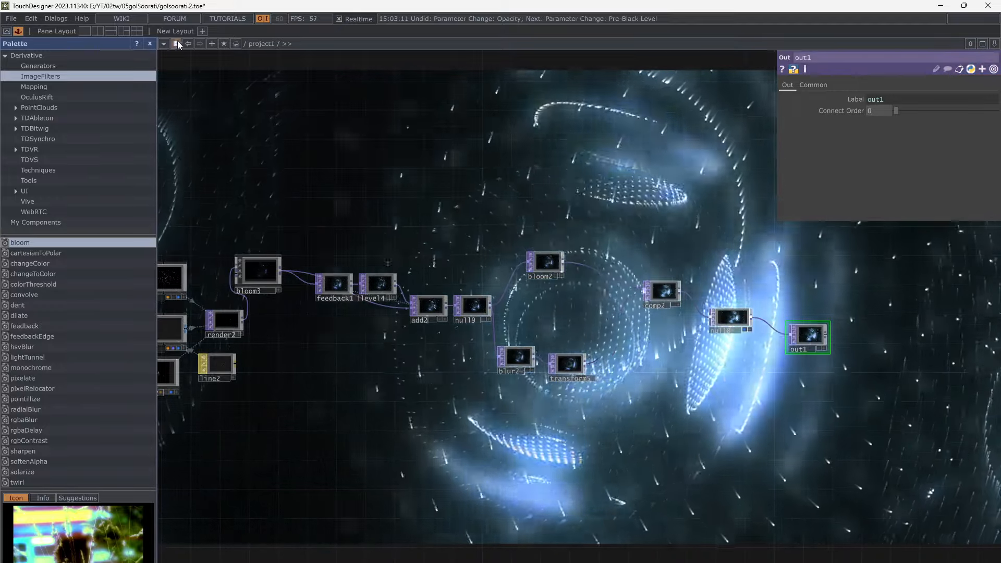
- Open the project1 component's viewer in a separate window and maximize it
{"action": "left_click", "coordinate": [176, 43]}
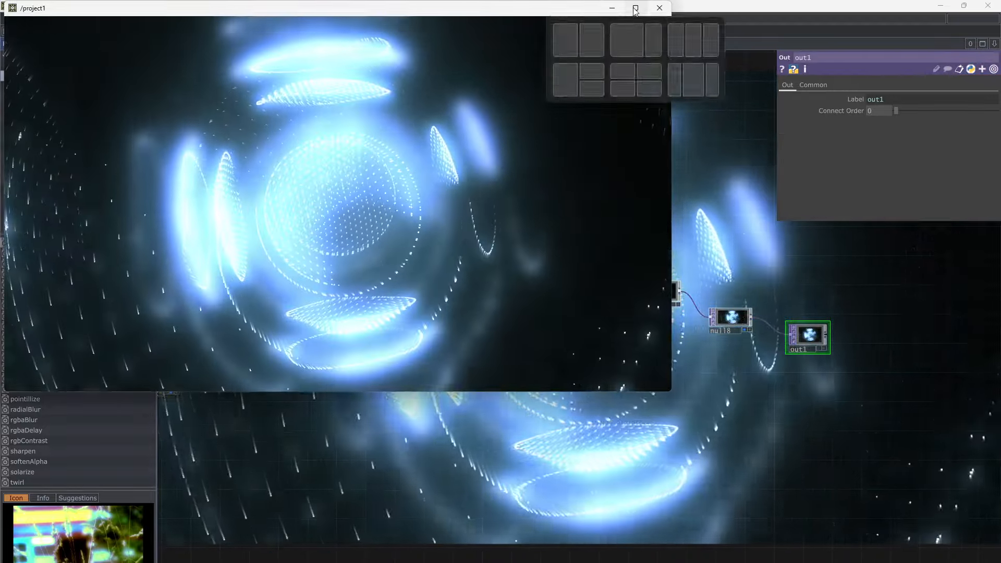
{"action": "left_click", "coordinate": [636, 7]}
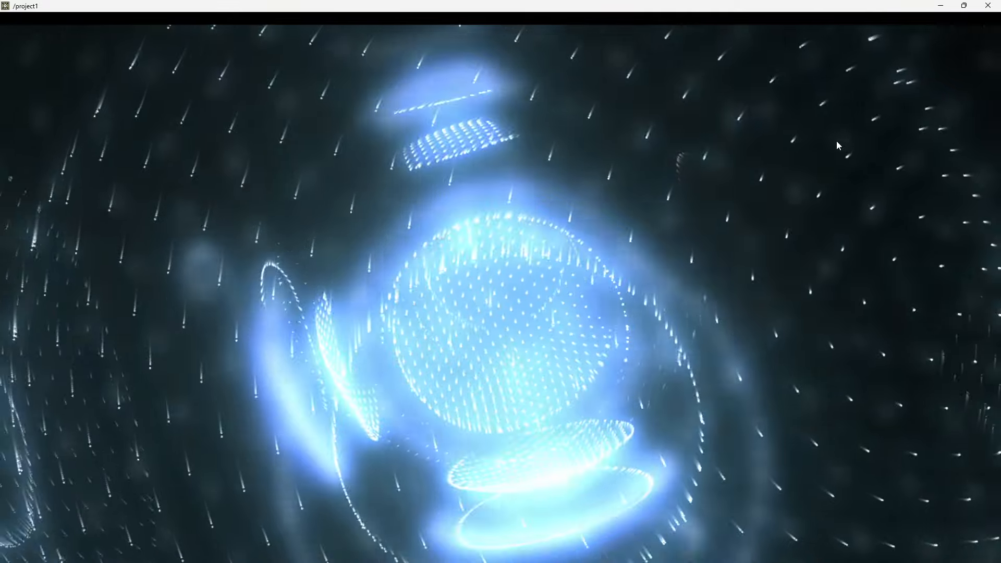